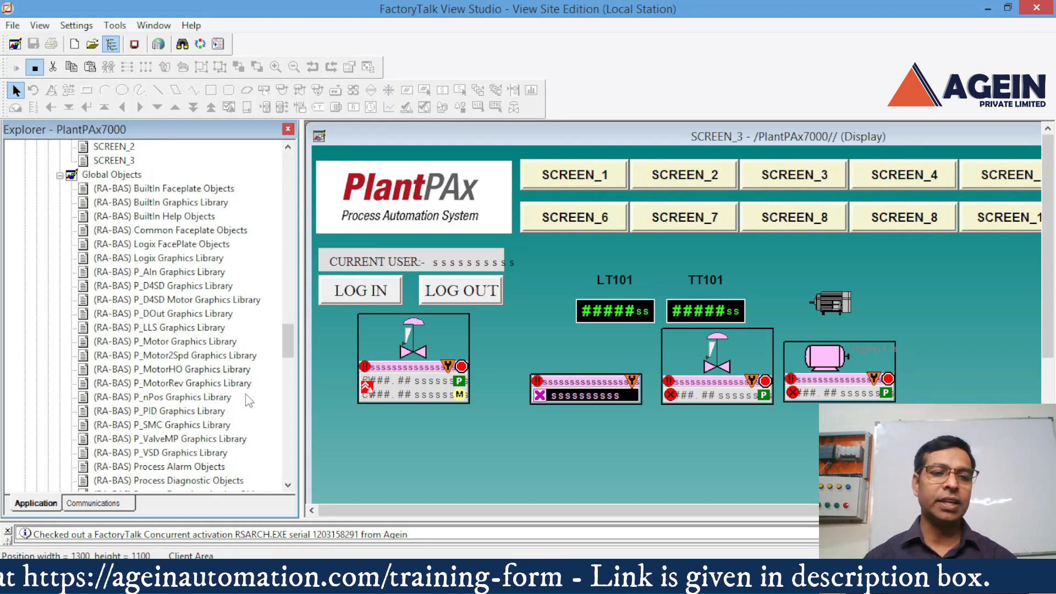
Step: Open the (RA-BAS) P_DOut-Faceplate display, examine its layout, and close it
{"action": "left_click", "coordinate": [221, 313]}
{"action": "scroll", "coordinate": [222, 325], "scroll_direction": "up", "scroll_amount": 4}
{"action": "scroll", "coordinate": [223, 325], "scroll_direction": "up", "scroll_amount": 15}
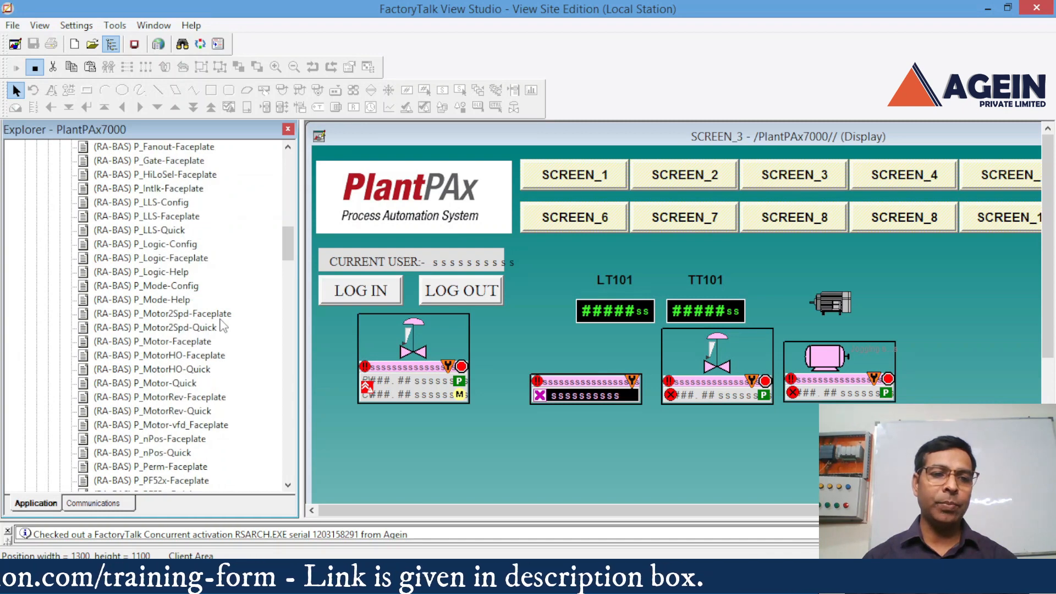
{"action": "scroll", "coordinate": [223, 325], "scroll_direction": "up", "scroll_amount": 6}
{"action": "left_click", "coordinate": [167, 315]}
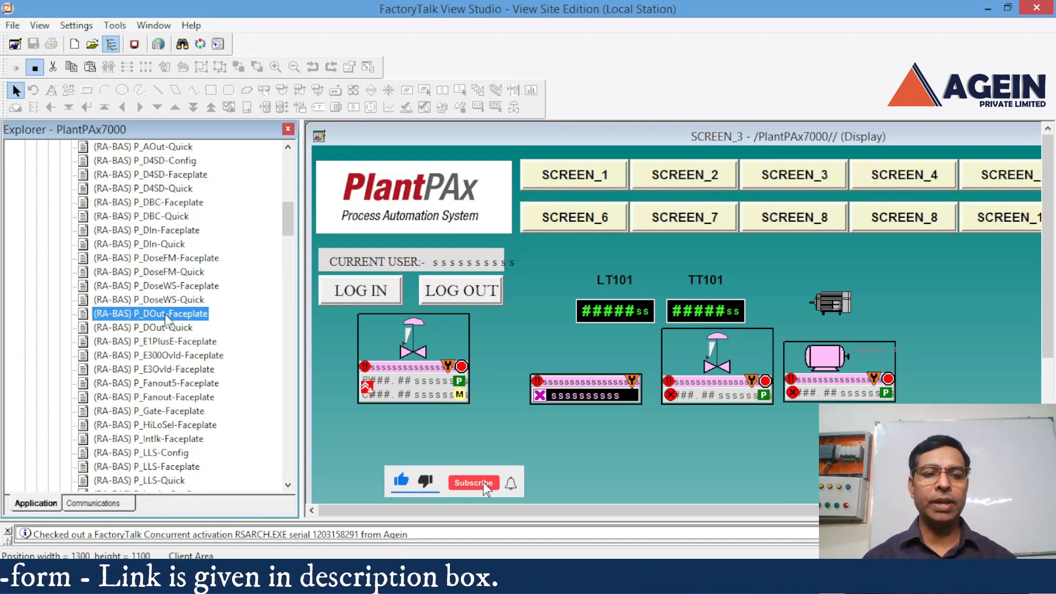
{"action": "double_click", "coordinate": [166, 315]}
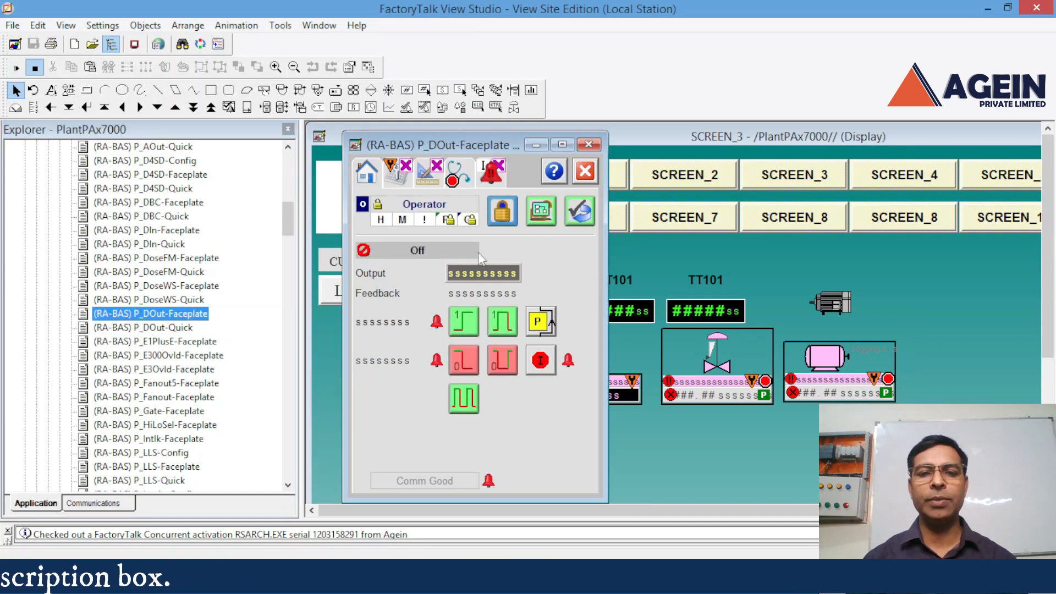
{"action": "left_click", "coordinate": [583, 174]}
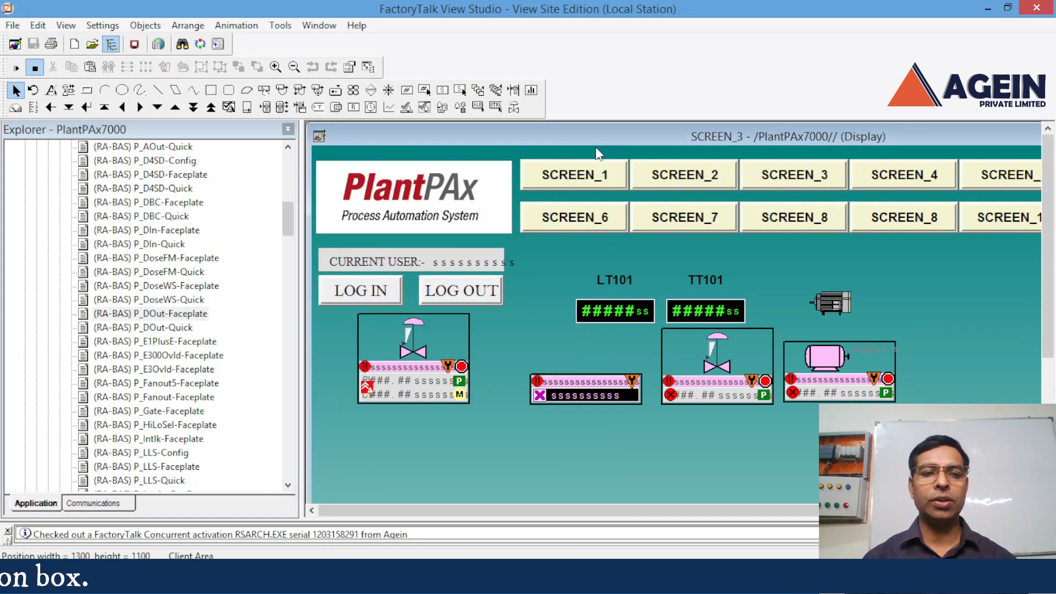
Step: Open the (RA-BAS) P_DOut Graphics Library global objects, examine the Simple Digital Out Display element, and close the library
{"action": "left_click", "coordinate": [188, 316]}
{"action": "scroll", "coordinate": [208, 393], "scroll_direction": "down", "scroll_amount": 13}
{"action": "scroll", "coordinate": [208, 398], "scroll_direction": "down", "scroll_amount": 15}
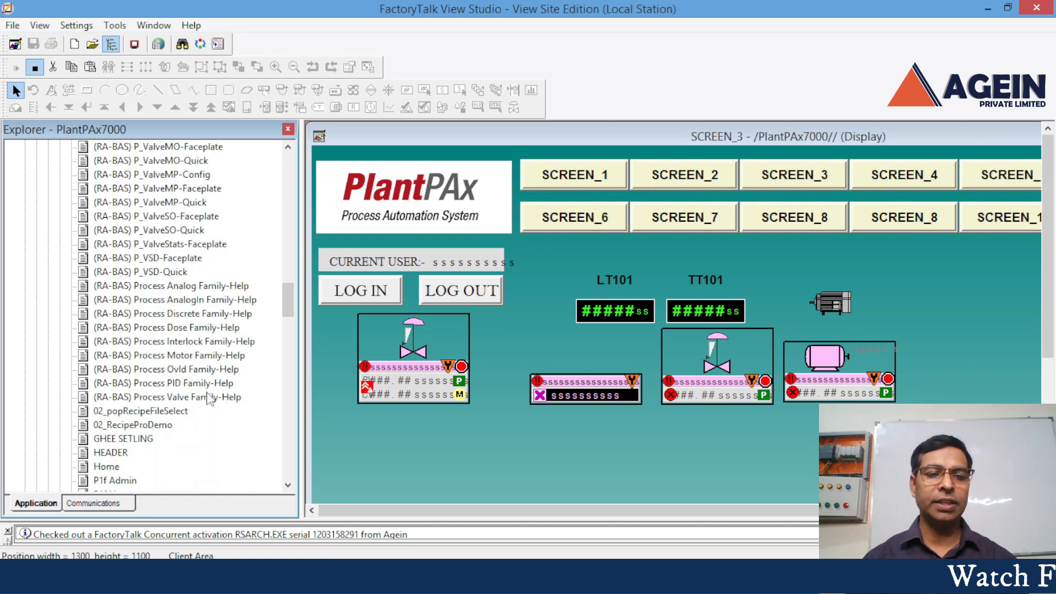
{"action": "double_click", "coordinate": [209, 272]}
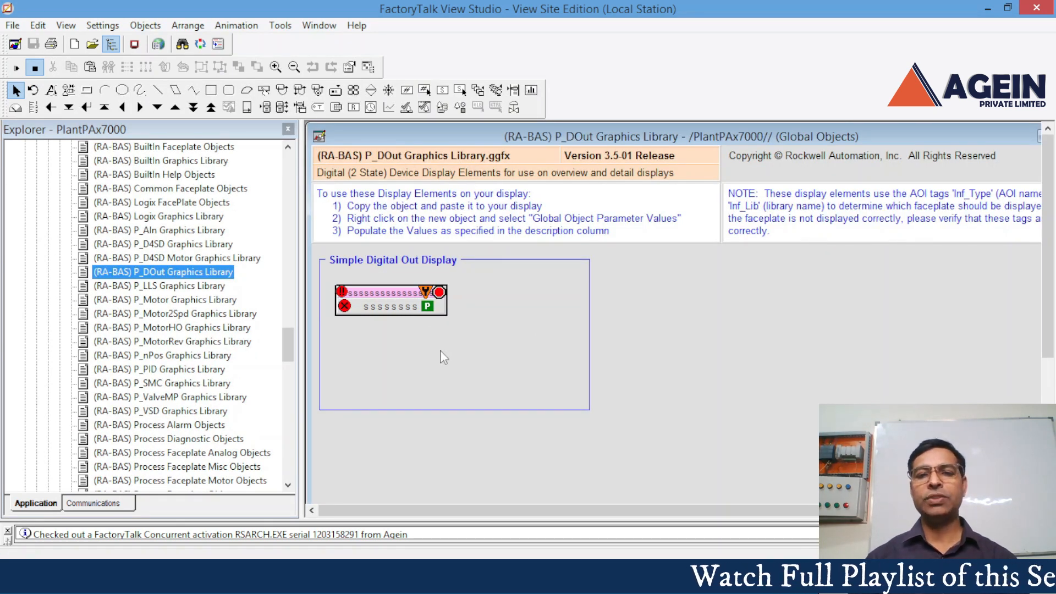
{"action": "left_click", "coordinate": [319, 137]}
{"action": "left_click", "coordinate": [346, 206]}
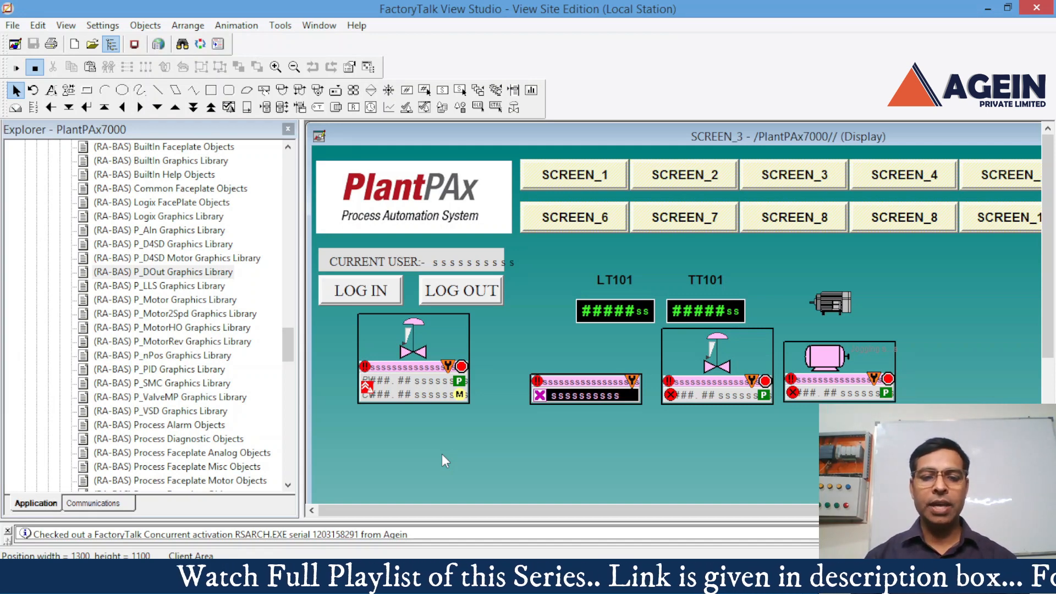
Step: Switch to Logix Designer and add a ladder diagram routine named DO_Map to MainProgram
{"action": "left_click", "coordinate": [396, 580]}
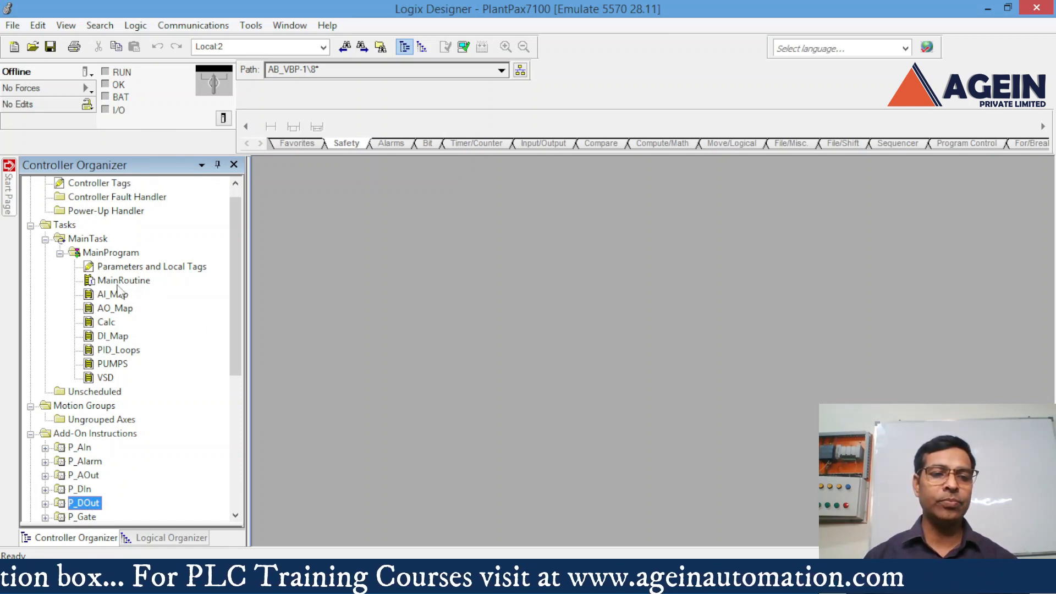
{"action": "left_click", "coordinate": [115, 337]}
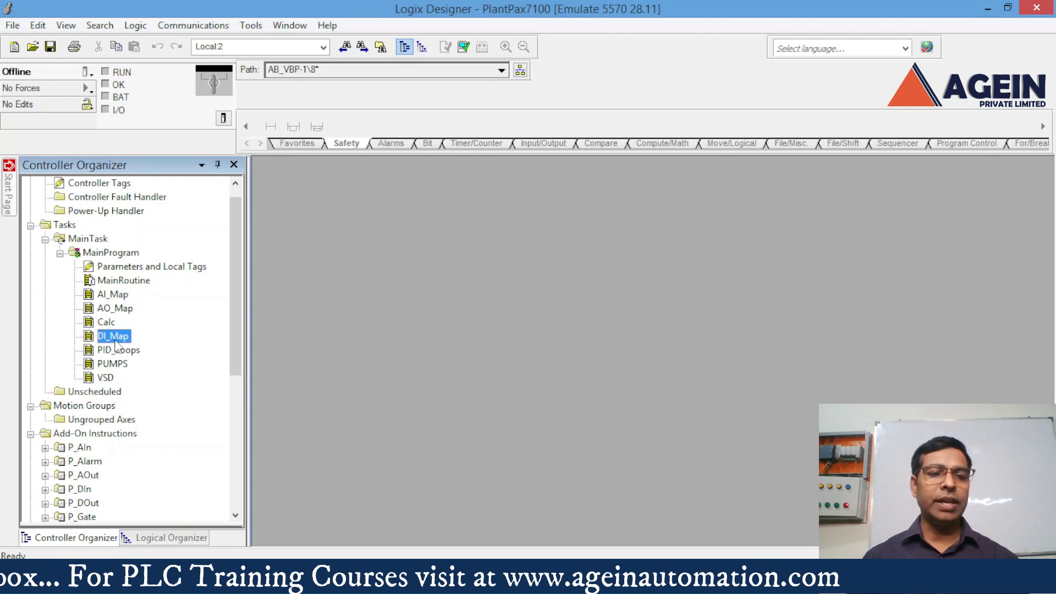
{"action": "right_click", "coordinate": [112, 254]}
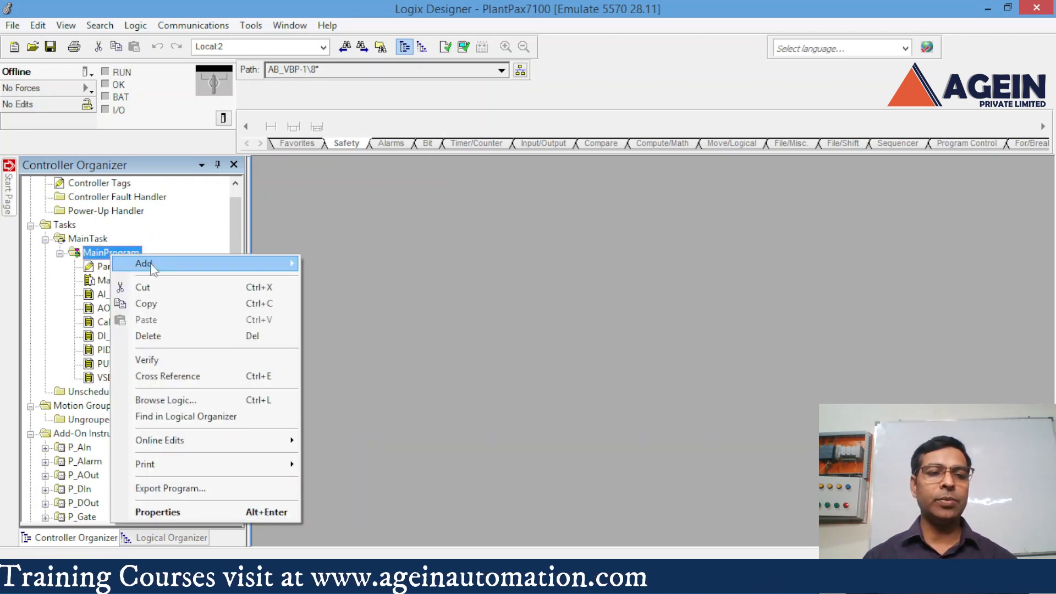
{"action": "mouse_move", "coordinate": [161, 268]}
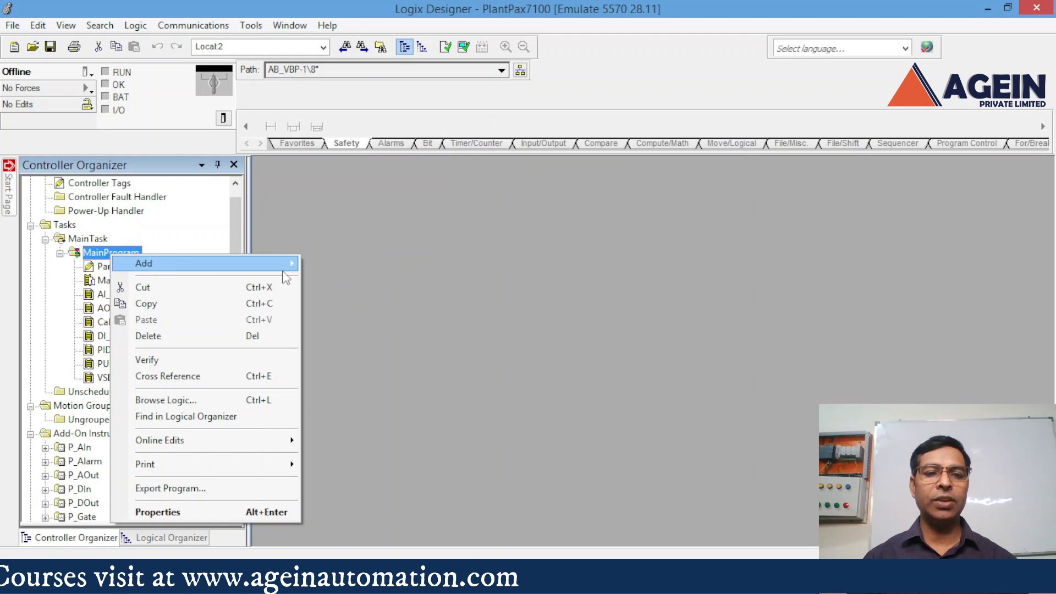
{"action": "left_click", "coordinate": [312, 264]}
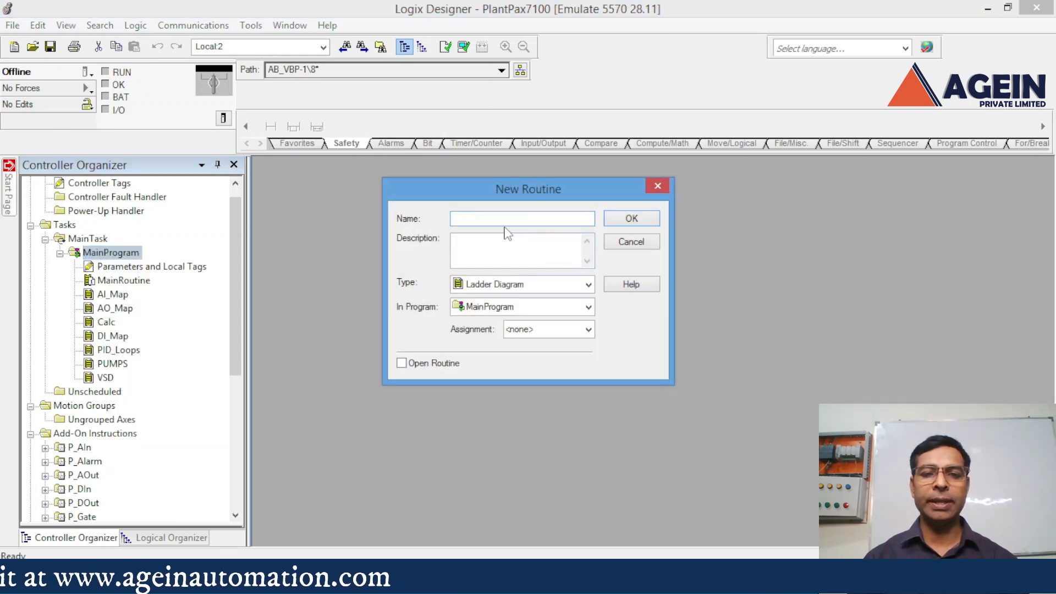
{"action": "type", "text": "DO_Ma"}
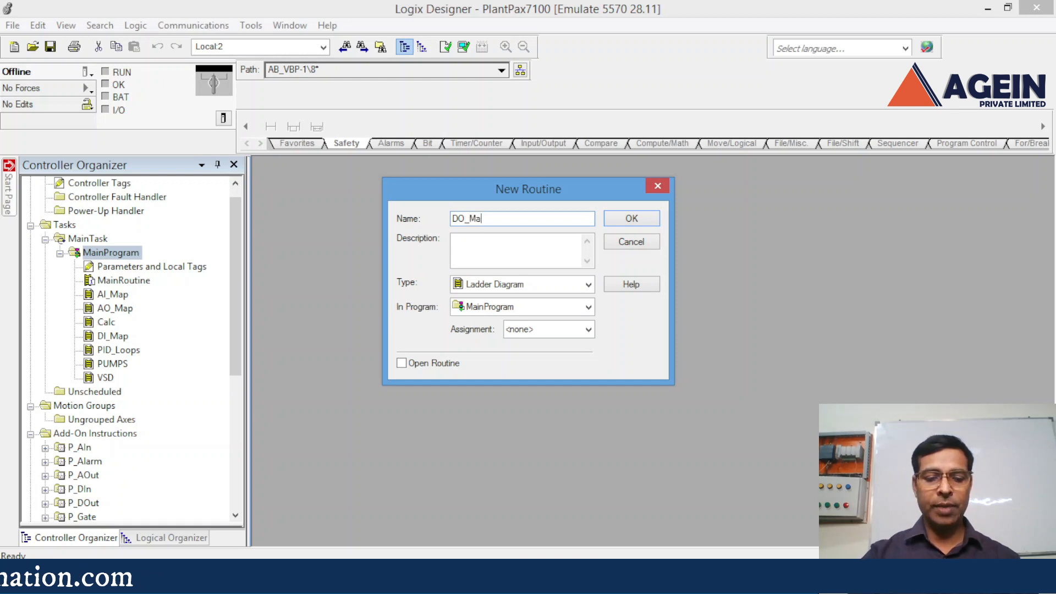
{"action": "type", "text": "p"}
{"action": "left_click", "coordinate": [629, 220]}
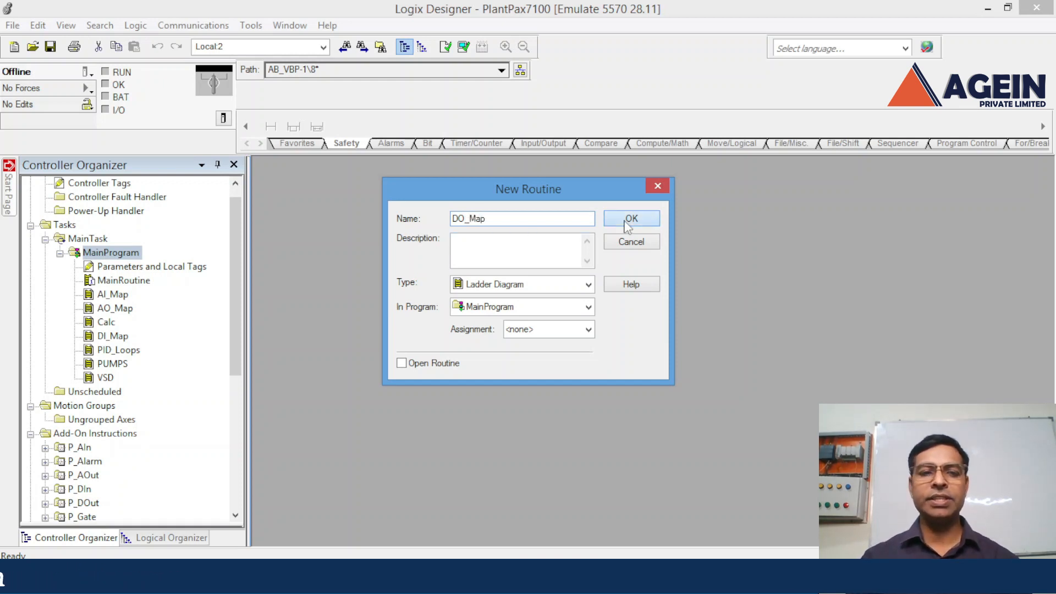
Step: Duplicate the PID_Loops jump-to-subroutine rung as a new last rung in MainRoutine
{"action": "double_click", "coordinate": [122, 281]}
{"action": "scroll", "coordinate": [533, 358], "scroll_direction": "down", "scroll_amount": 5}
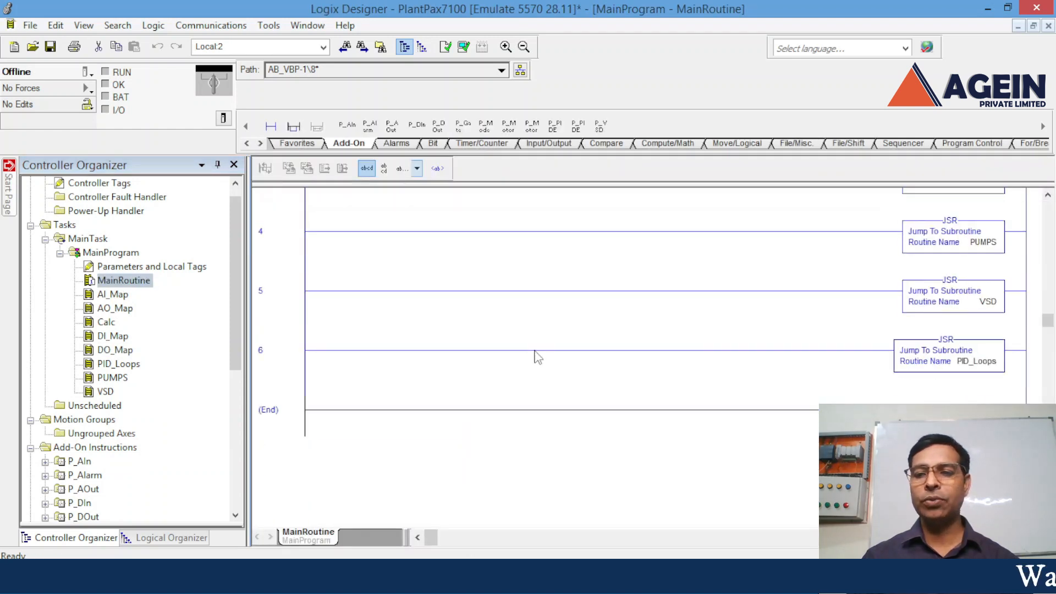
{"action": "left_click", "coordinate": [292, 374]}
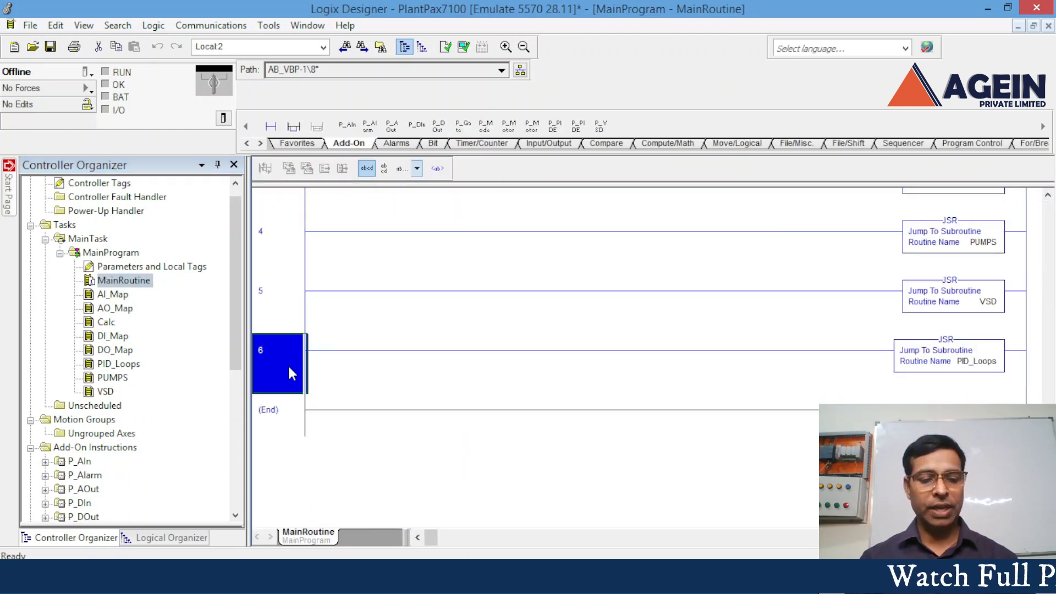
{"action": "key", "text": "ctrl+c"}
{"action": "key", "text": "ctrl+v"}
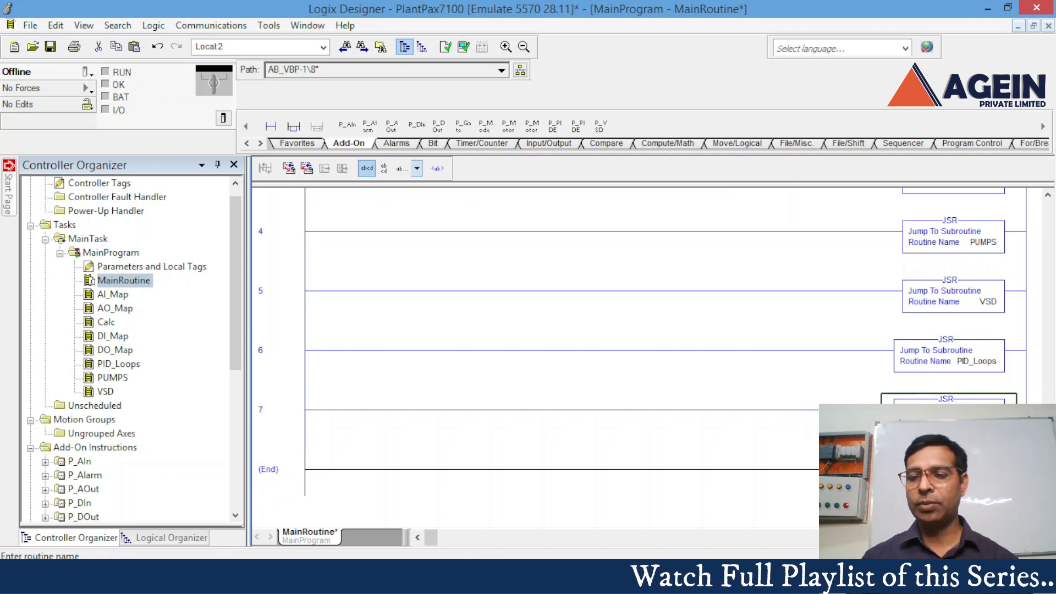
{"action": "left_click", "coordinate": [740, 425]}
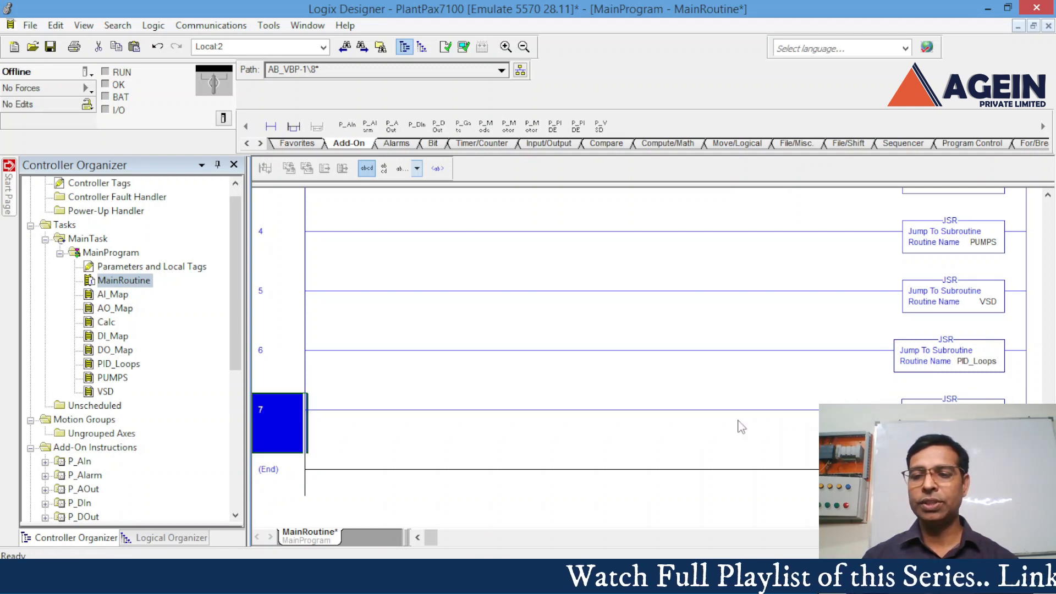
Step: Add a P_DOut instruction to rung 0 of the DO_Map routine and assign it the tag name Valve_01
{"action": "double_click", "coordinate": [104, 350]}
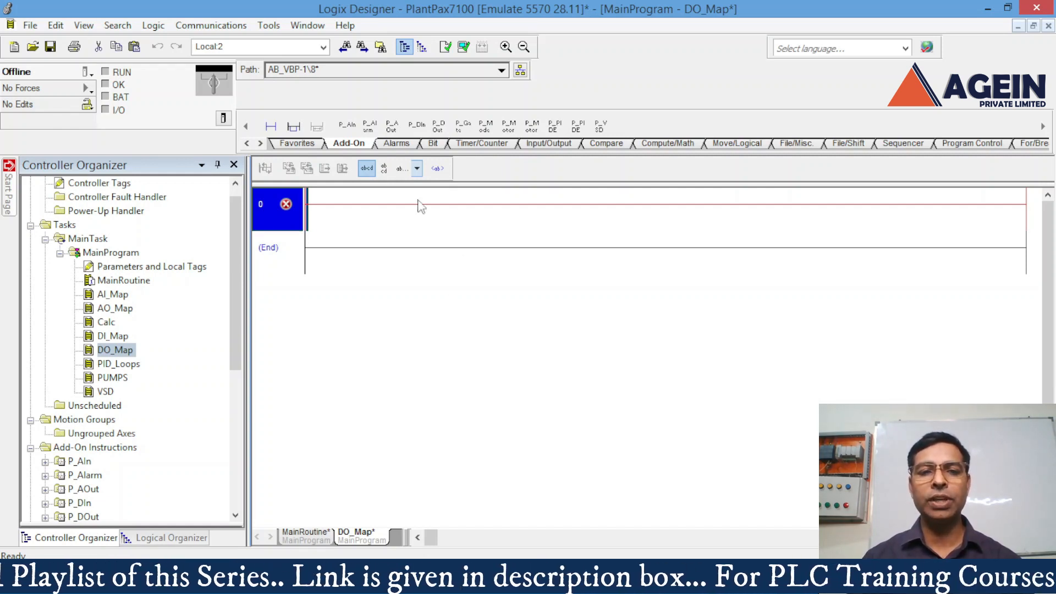
{"action": "left_click", "coordinate": [439, 127]}
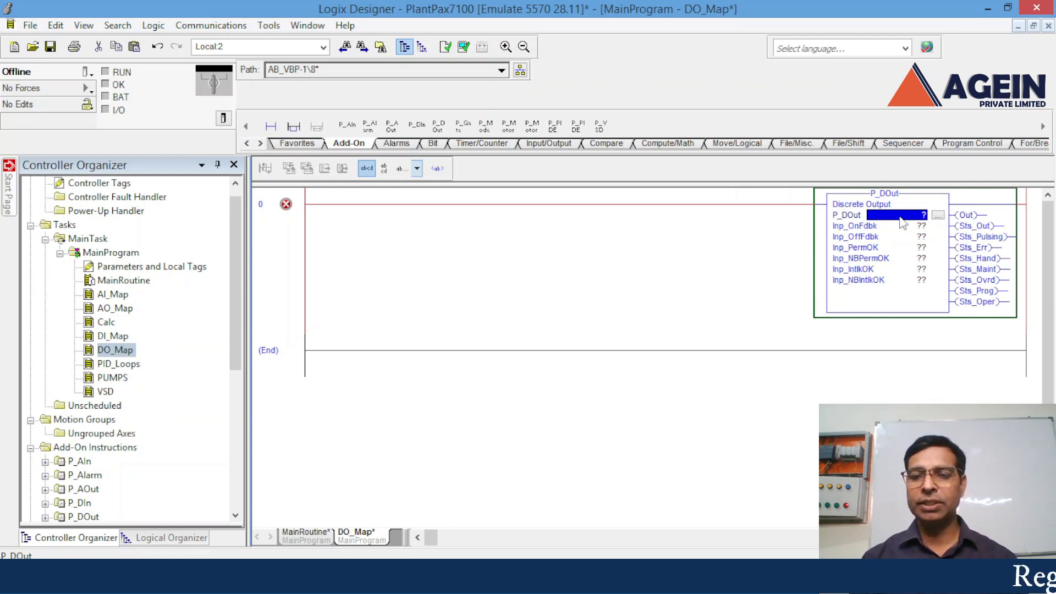
{"action": "type", "text": "Valve_0"}
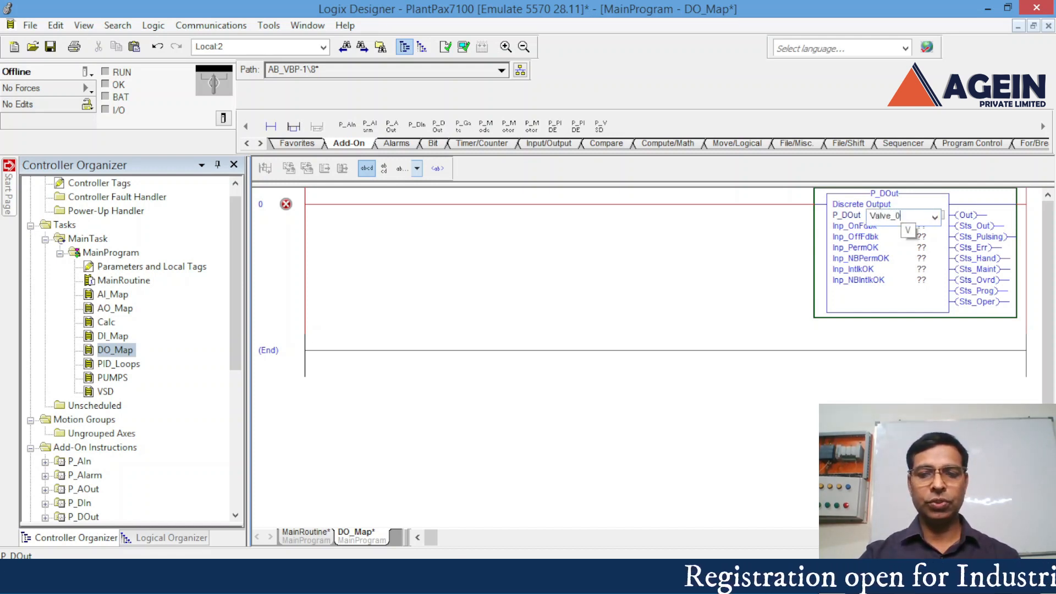
{"action": "type", "text": "1"}
{"action": "key", "text": "Return"}
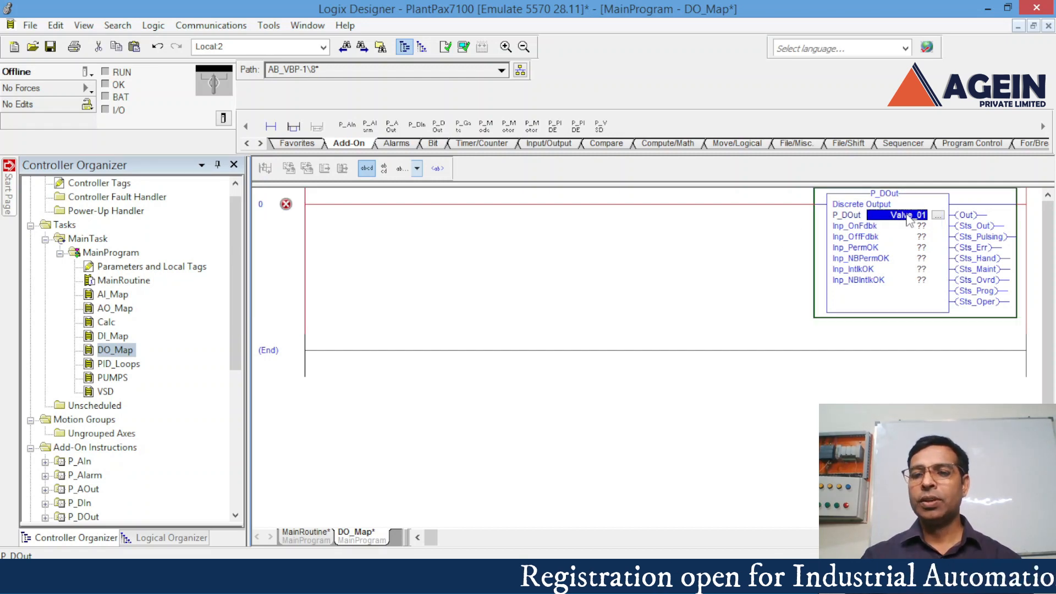
Step: Create the Valve_01 tag with data type P_DOut in the PlantPax7100 controller scope
{"action": "right_click", "coordinate": [906, 223]}
{"action": "left_click", "coordinate": [916, 228]}
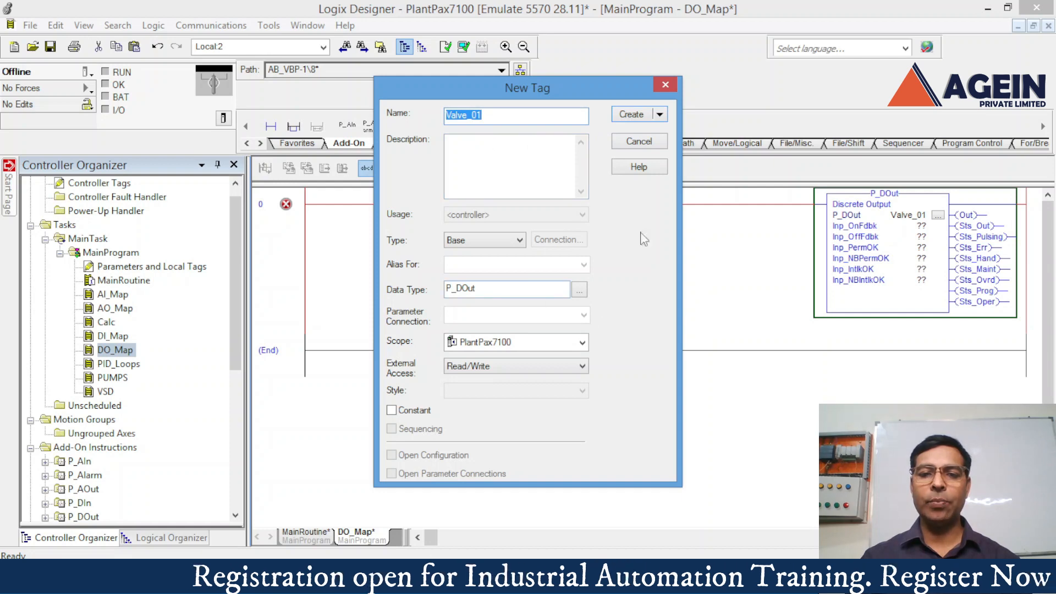
{"action": "left_click", "coordinate": [627, 118]}
{"action": "left_click", "coordinate": [306, 253]}
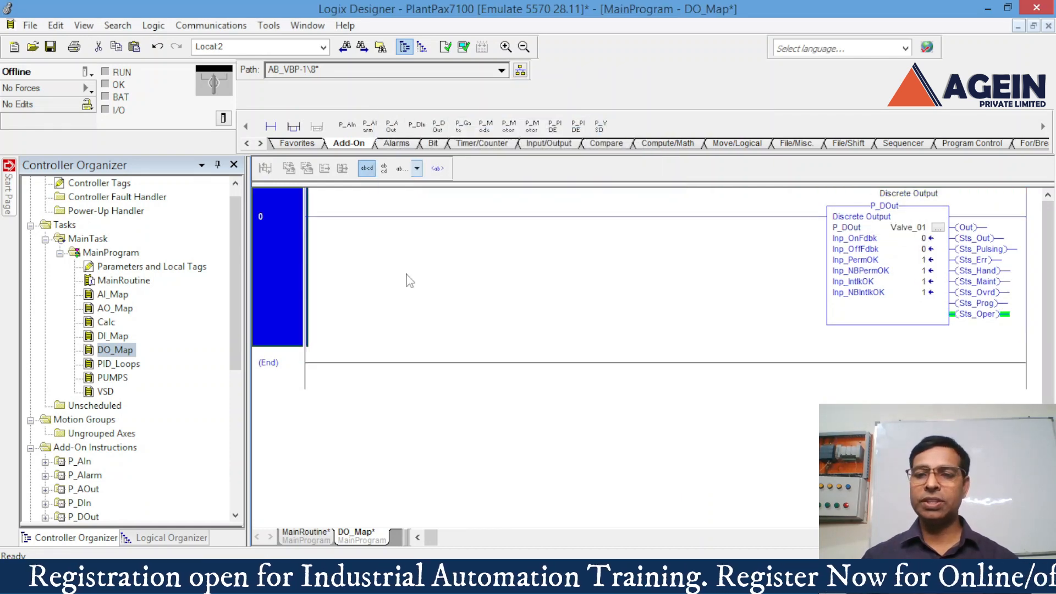
Step: Download the project to the controller and change its mode back to Remote Run
{"action": "left_click", "coordinate": [211, 25]}
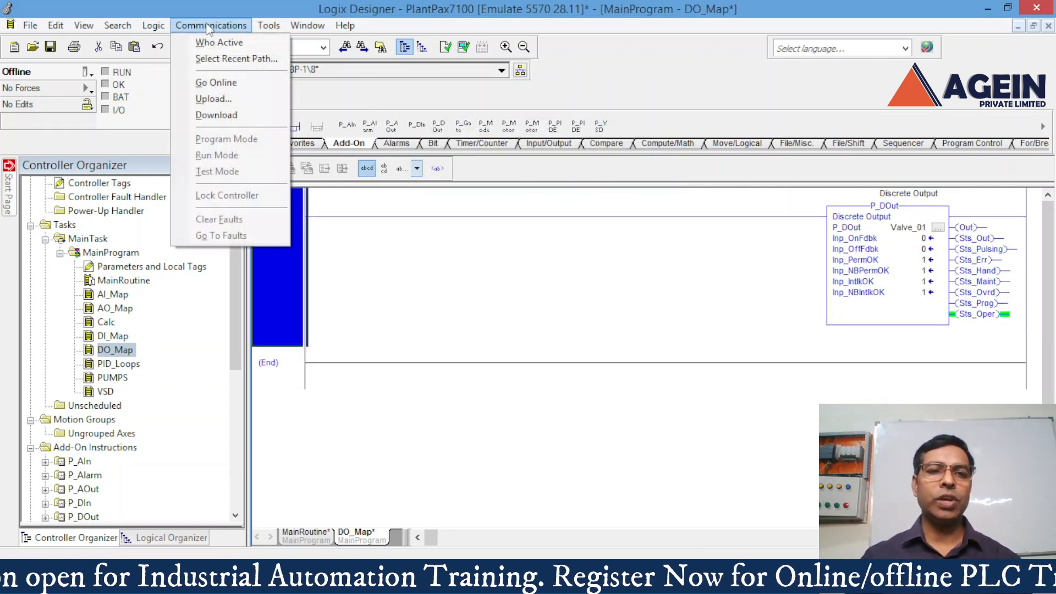
{"action": "left_click", "coordinate": [217, 117]}
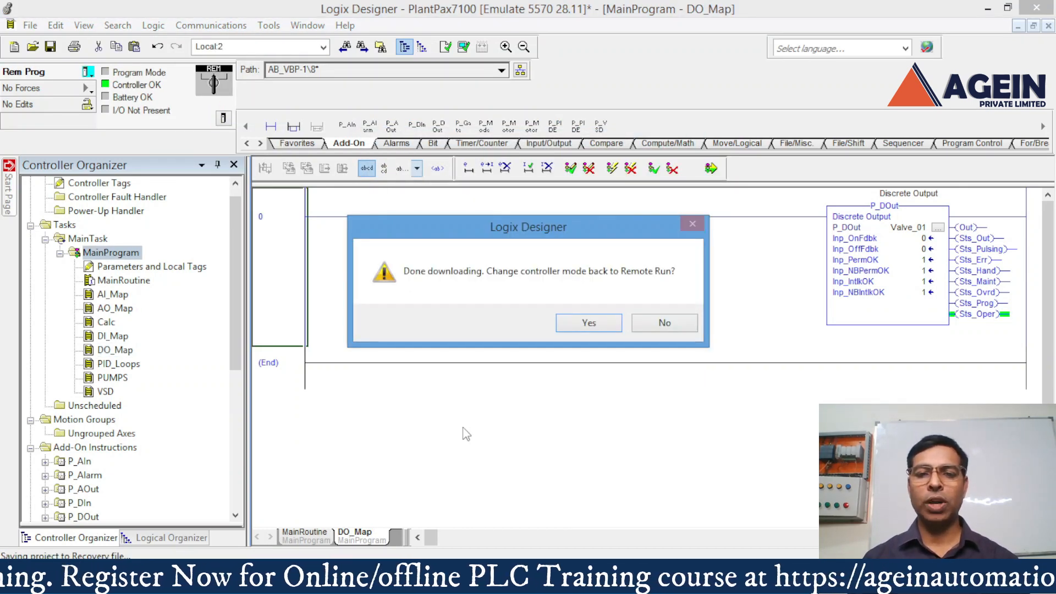
{"action": "left_click", "coordinate": [588, 324]}
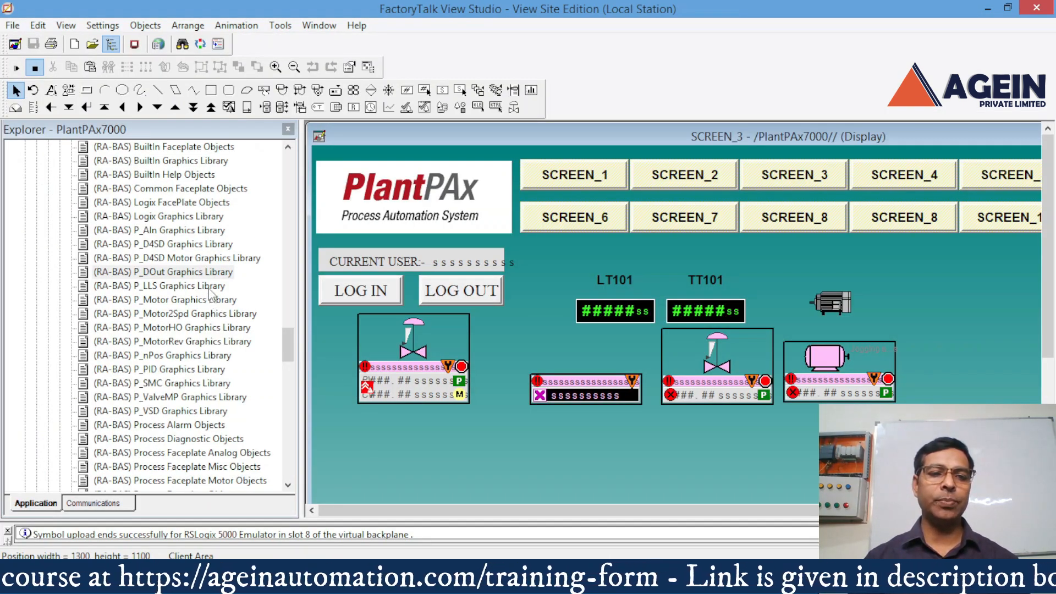
Step: In FactoryTalk View Studio, copy the Simple Digital Out Display object from the (RA-BAS) P_DOut Graphics Library
{"action": "left_click", "coordinate": [174, 274]}
{"action": "scroll", "coordinate": [198, 358], "scroll_direction": "up", "scroll_amount": 1}
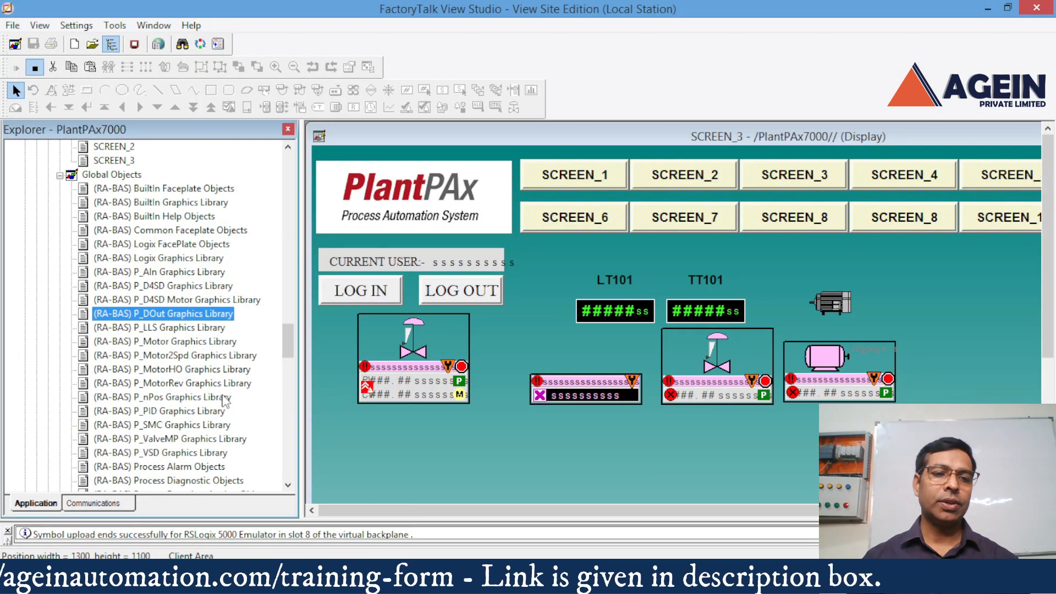
{"action": "double_click", "coordinate": [174, 318]}
{"action": "left_click", "coordinate": [386, 311]}
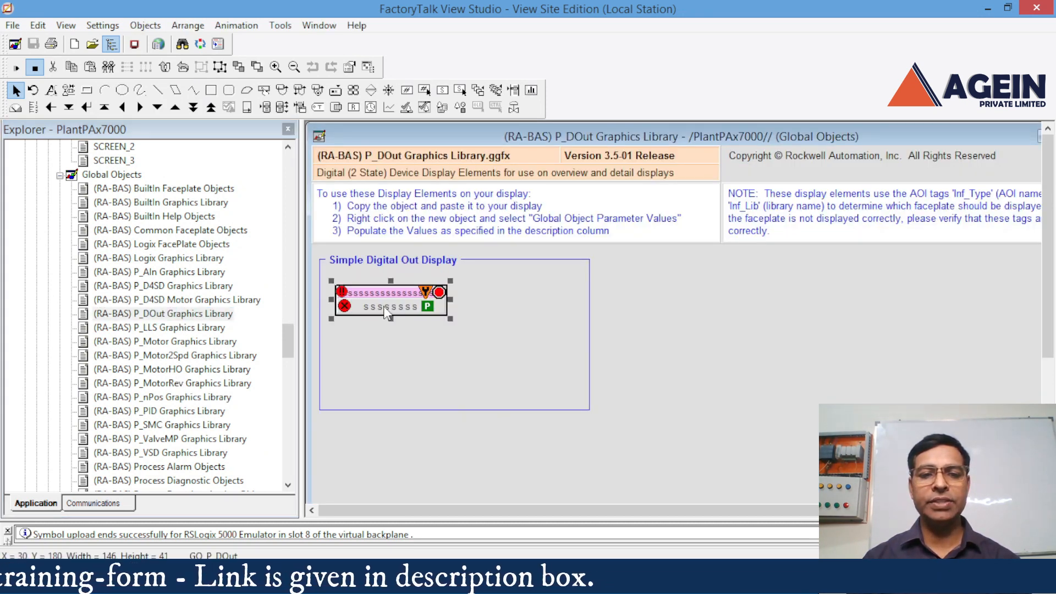
{"action": "right_click", "coordinate": [386, 312]}
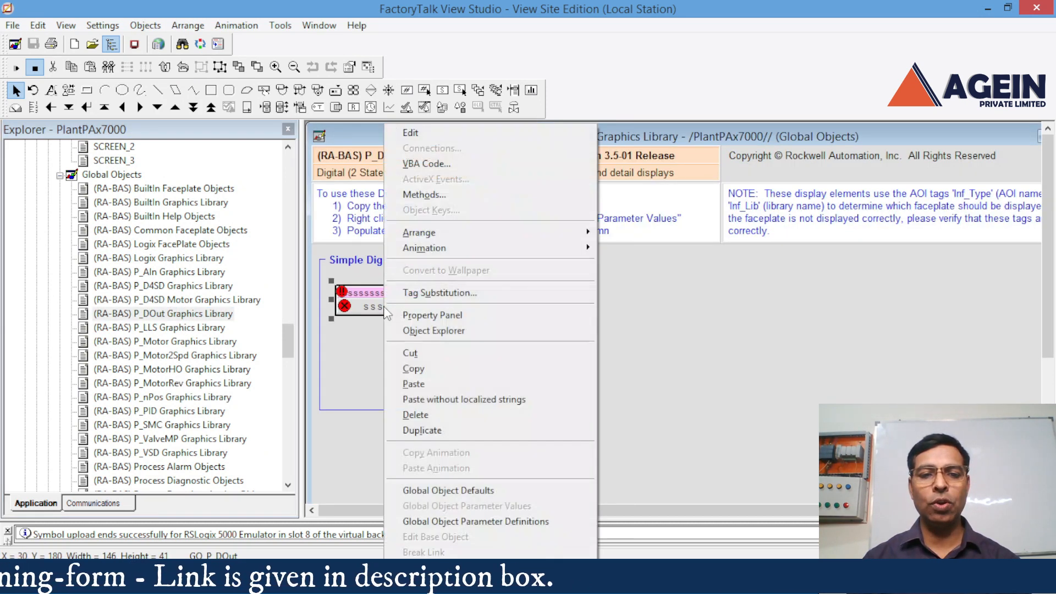
{"action": "left_click", "coordinate": [425, 367]}
Step: Close the graphics library, paste the digital output object into SCREEN_3, and place it below the leftmost valve
{"action": "left_click", "coordinate": [320, 136]}
{"action": "left_click", "coordinate": [358, 246]}
{"action": "left_click", "coordinate": [548, 323]}
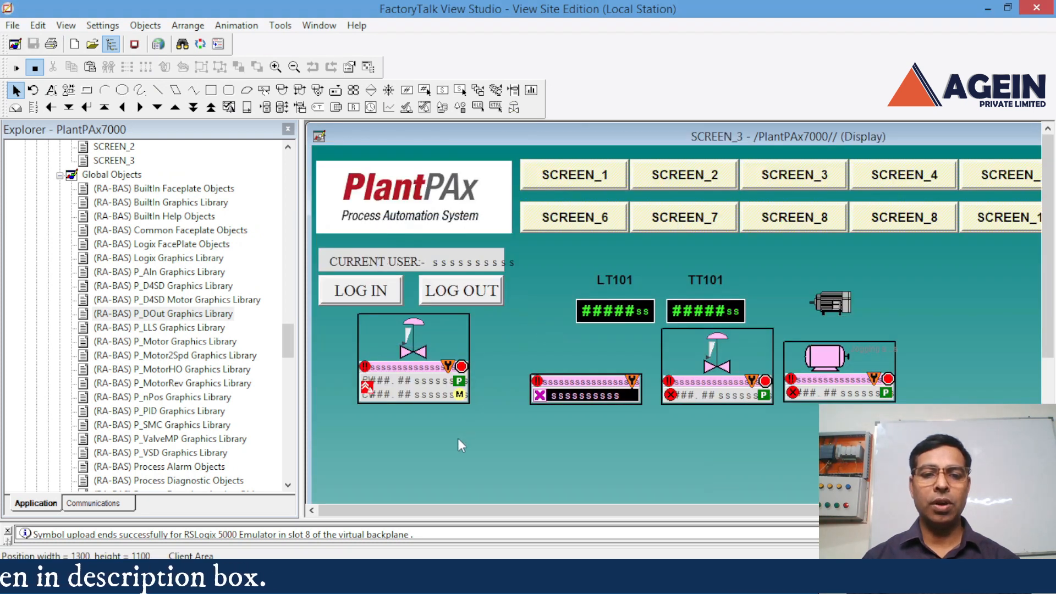
{"action": "right_click", "coordinate": [515, 450]}
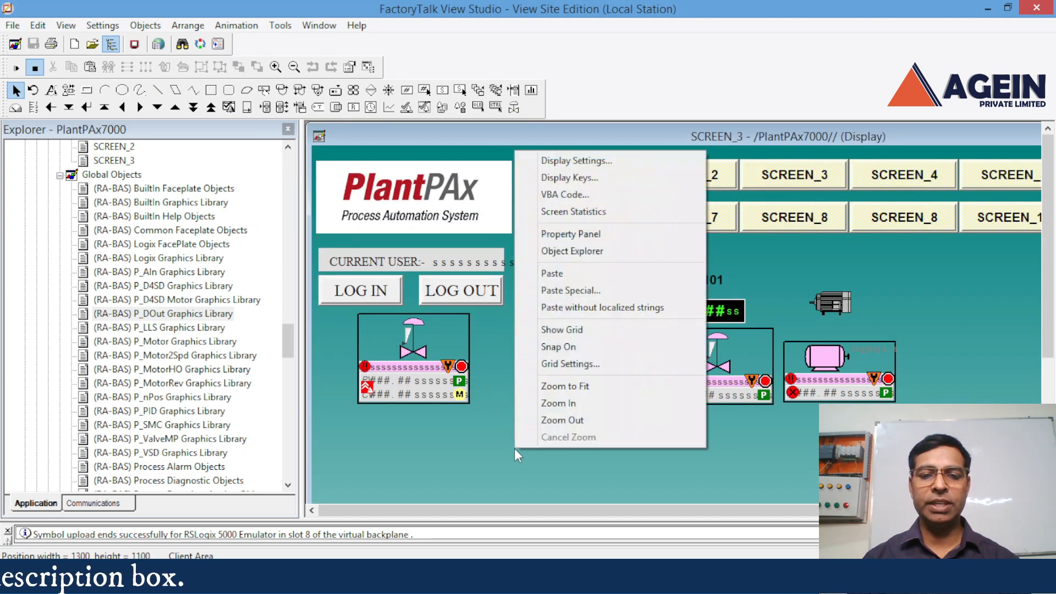
{"action": "left_click", "coordinate": [554, 274]}
{"action": "left_click_drag", "start_coordinate": [396, 305], "coordinate": [417, 448]}
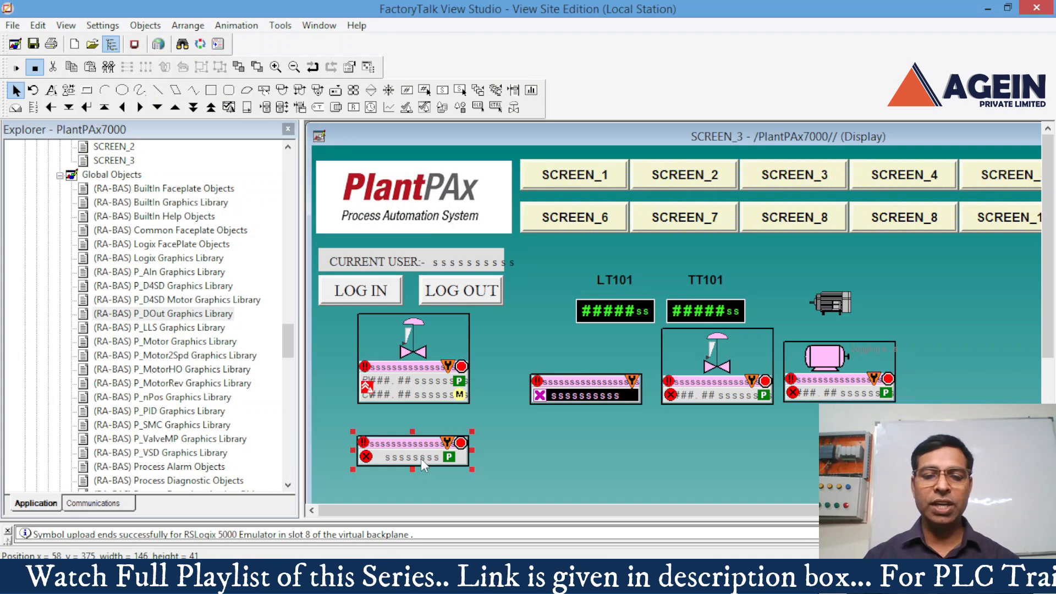
Step: Assign the [PlantP1]Valve_01 tag to parameter #102 of the new digital output object, refreshing the Online tag folder first, and save SCREEN_3
{"action": "right_click", "coordinate": [420, 457]}
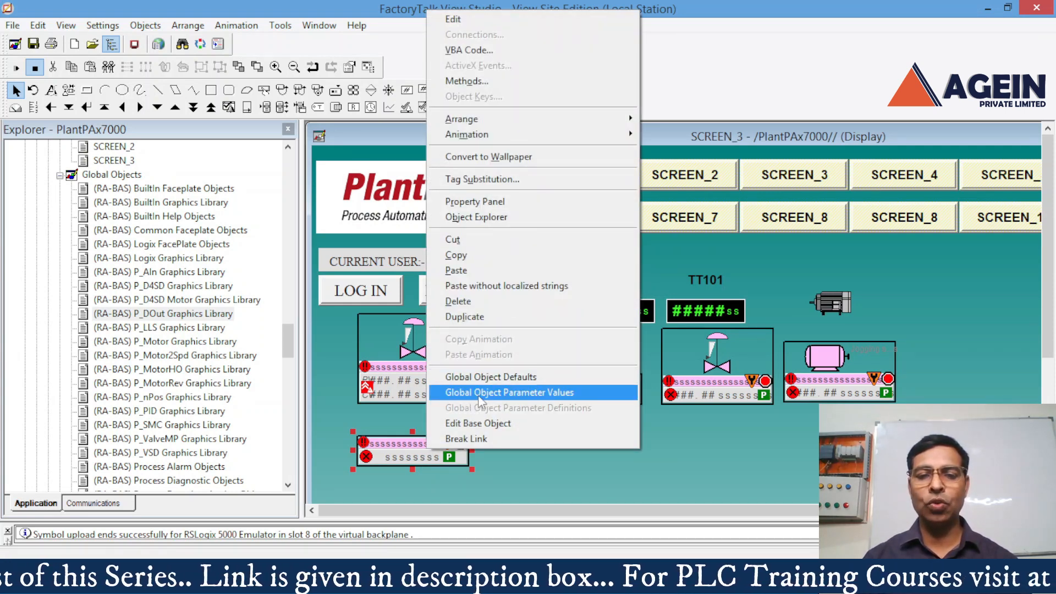
{"action": "left_click", "coordinate": [561, 394]}
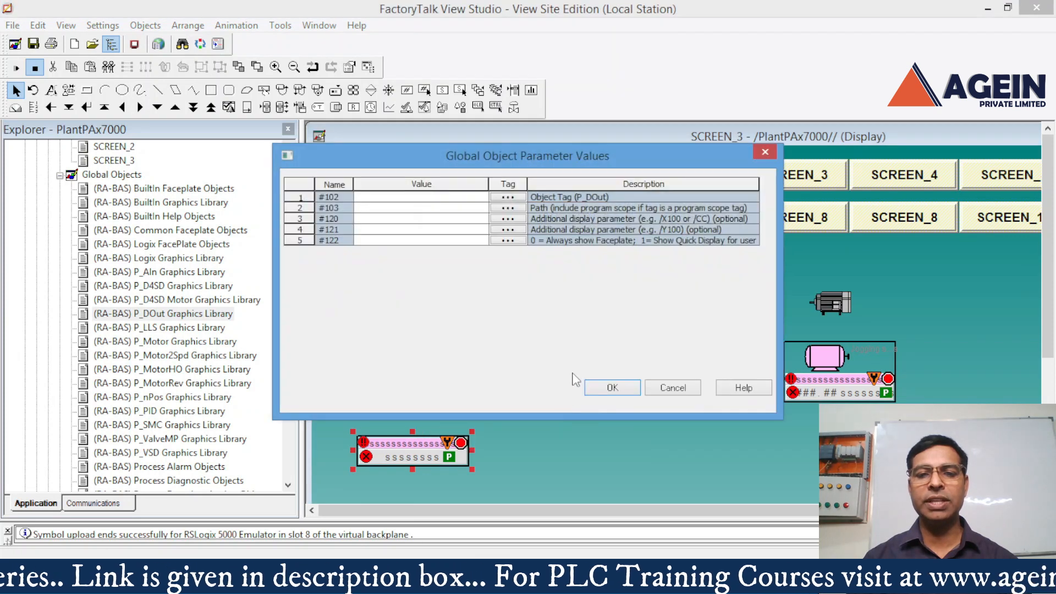
{"action": "left_click", "coordinate": [507, 196]}
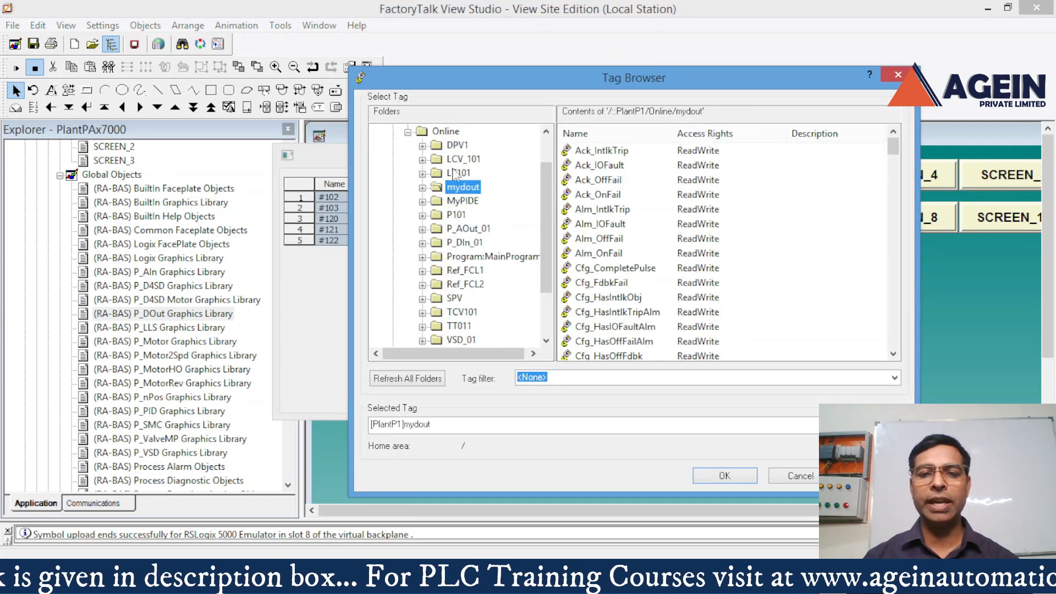
{"action": "right_click", "coordinate": [447, 131]}
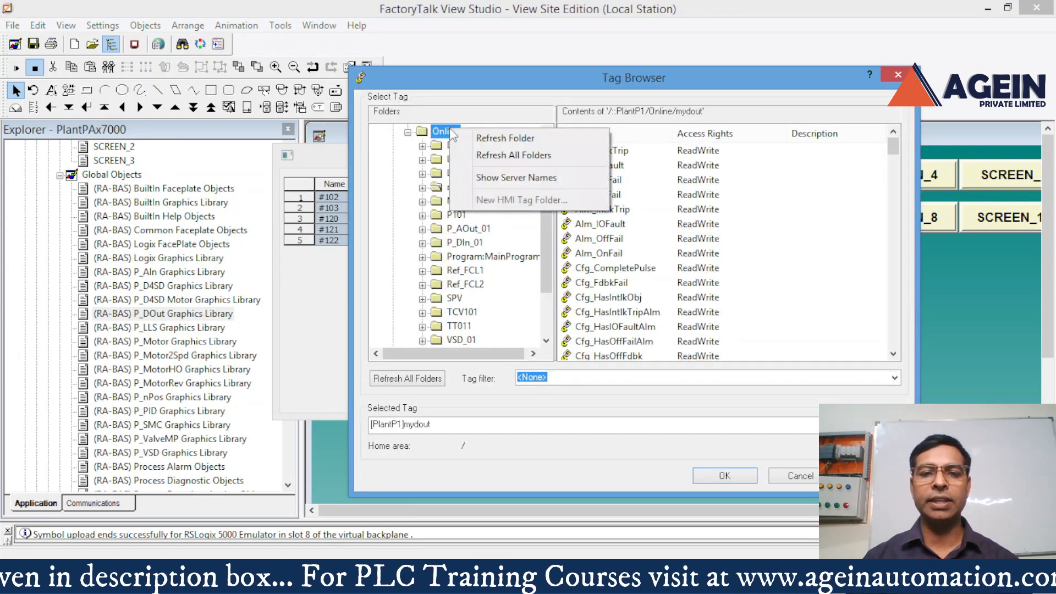
{"action": "left_click", "coordinate": [496, 138]}
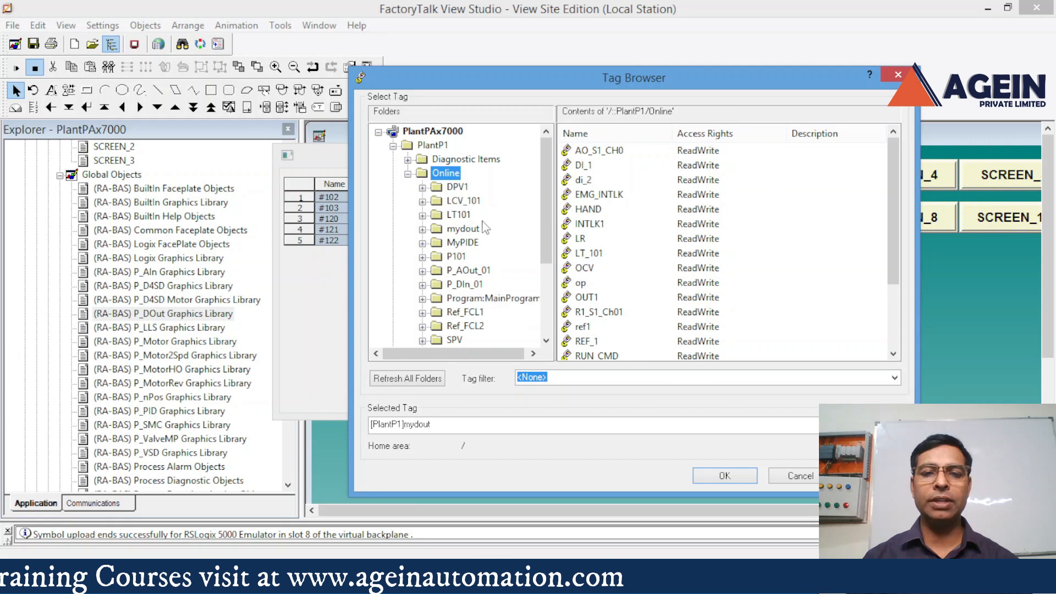
{"action": "left_click_drag", "start_coordinate": [543, 187], "coordinate": [542, 265]}
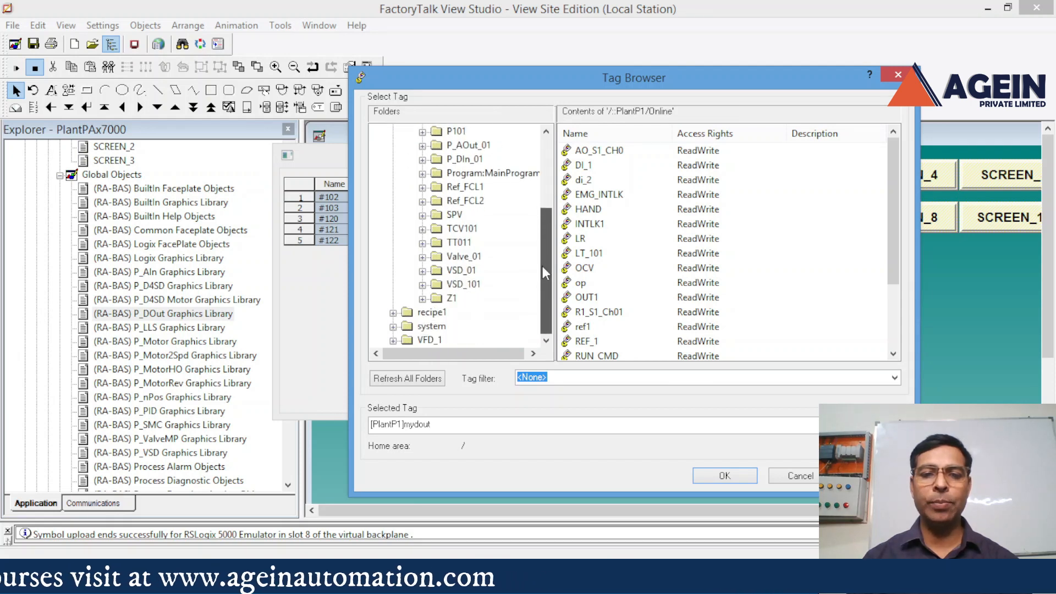
{"action": "left_click", "coordinate": [471, 257]}
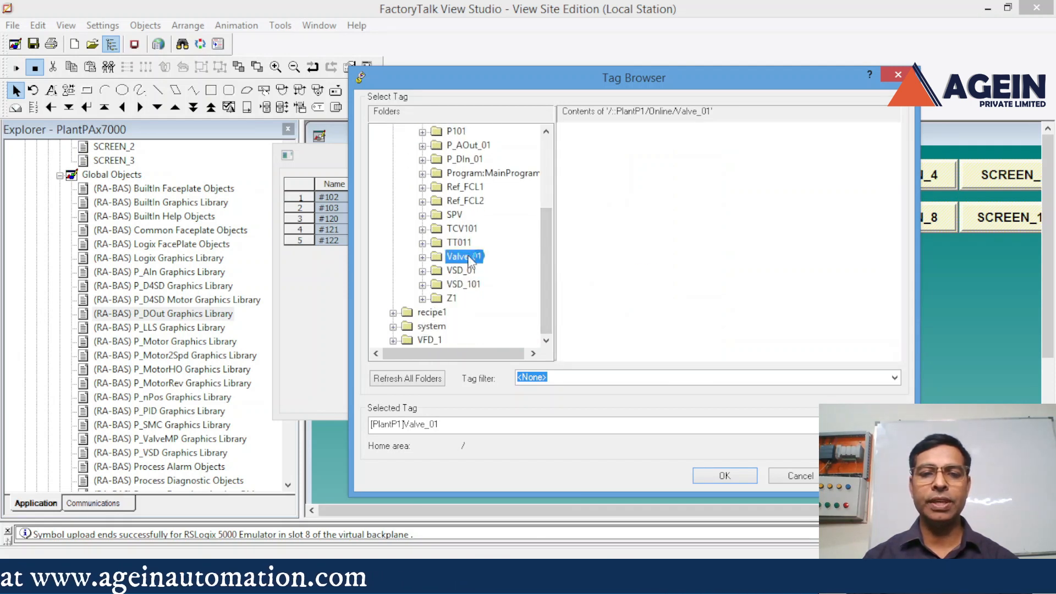
{"action": "left_click", "coordinate": [724, 476]}
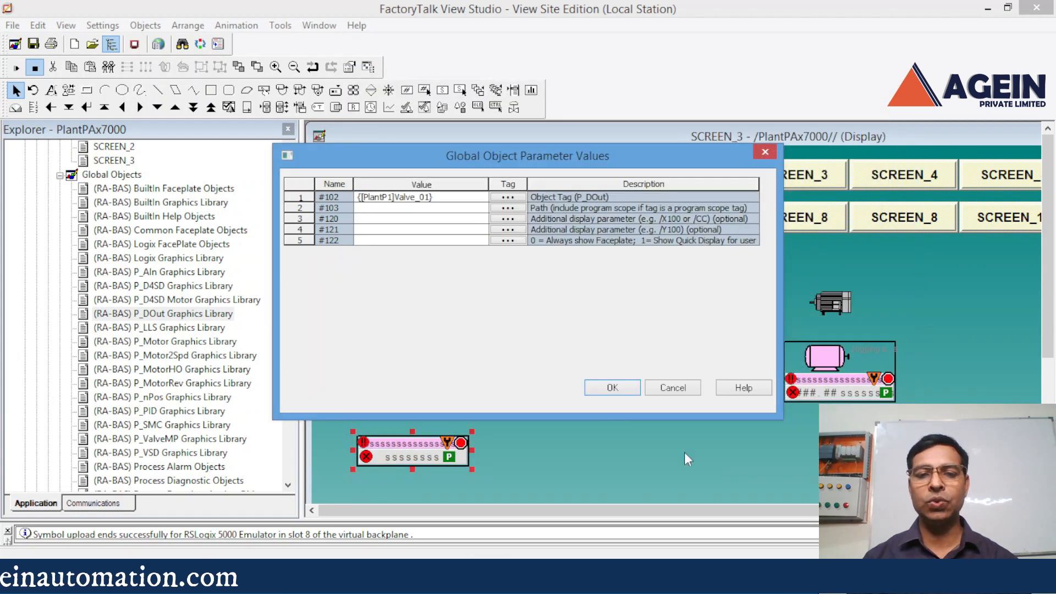
{"action": "left_click", "coordinate": [610, 387]}
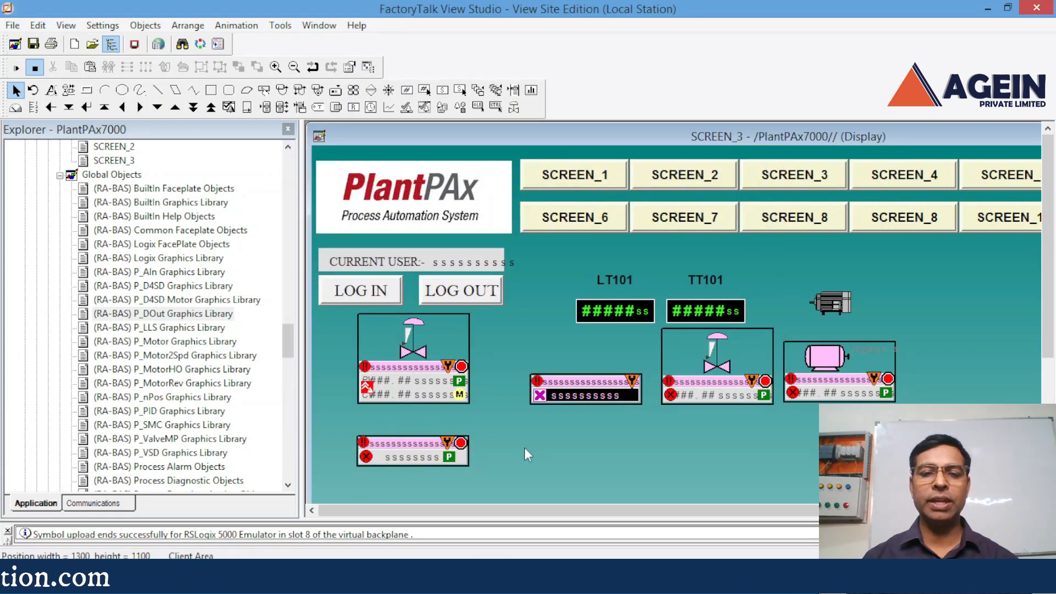
{"action": "left_click", "coordinate": [32, 44]}
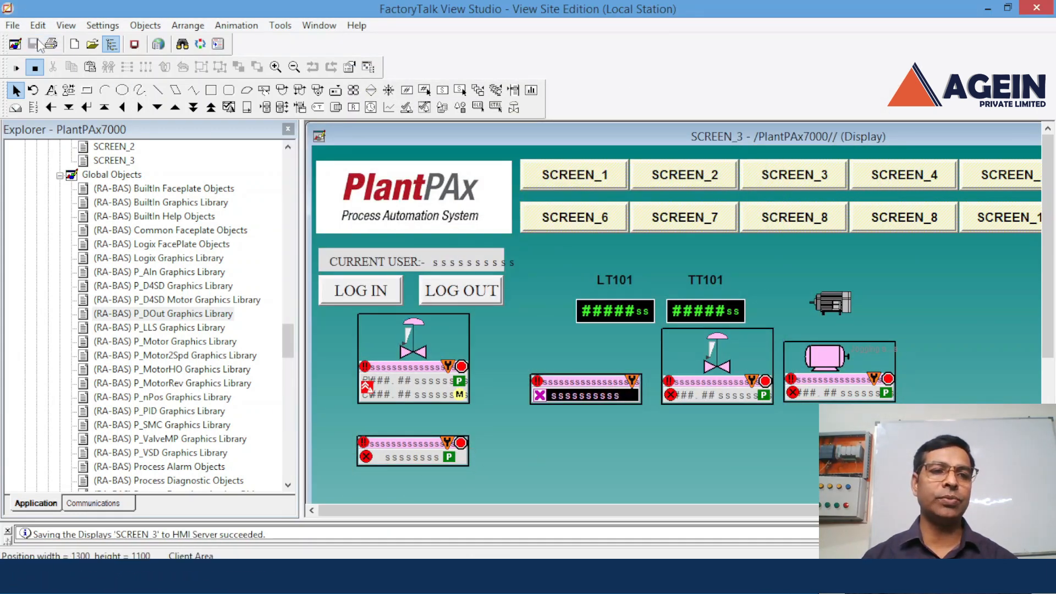
Step: In the FactoryTalk View SE Client, reload SCREEN_3 and open the Discrete Device faceplate, placing it in the middle of the display
{"action": "left_click", "coordinate": [448, 577]}
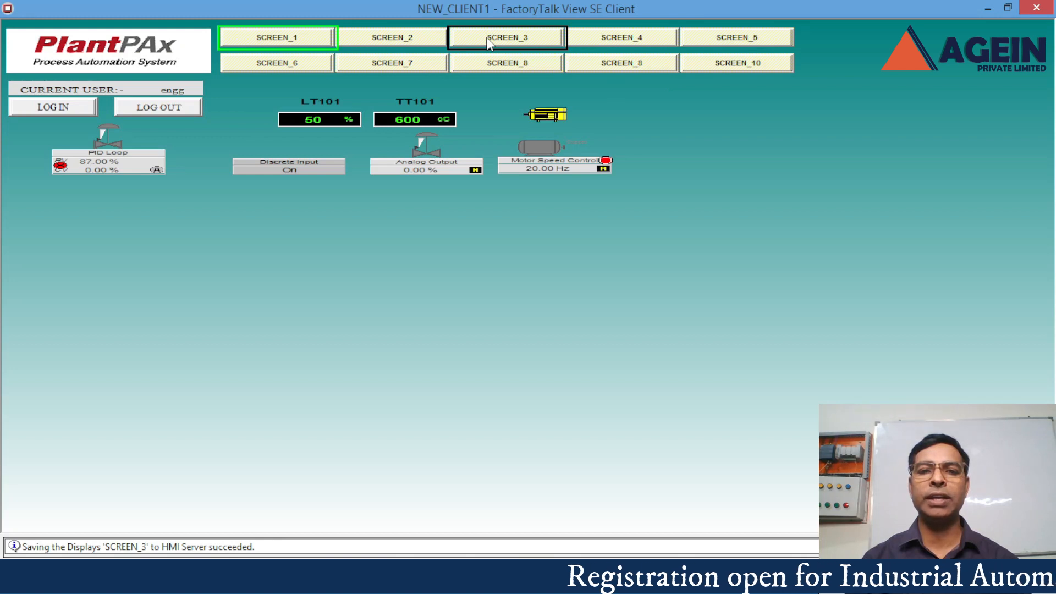
{"action": "left_click", "coordinate": [487, 40]}
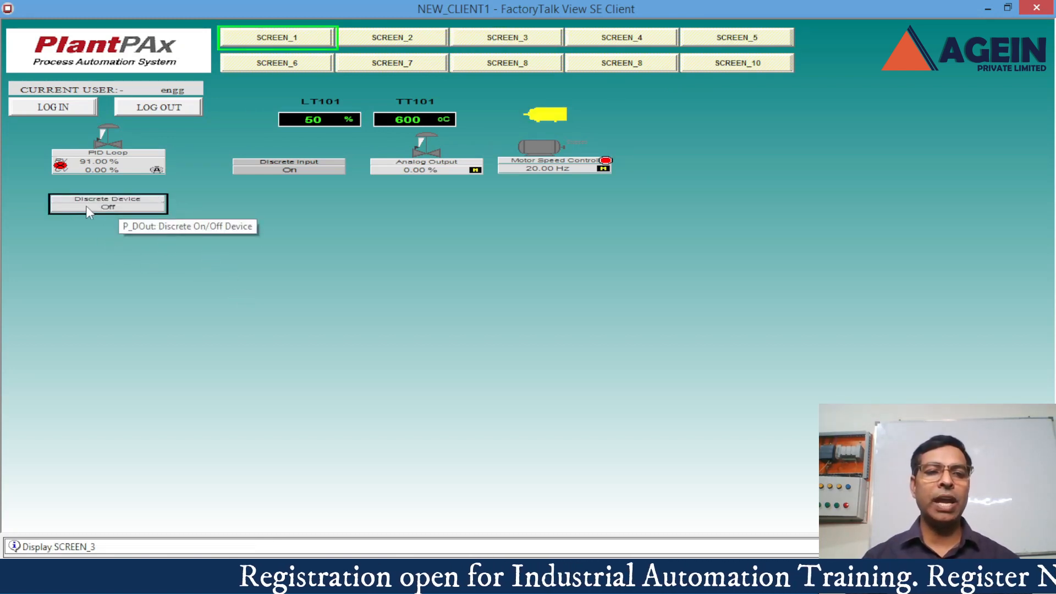
{"action": "left_click", "coordinate": [127, 205]}
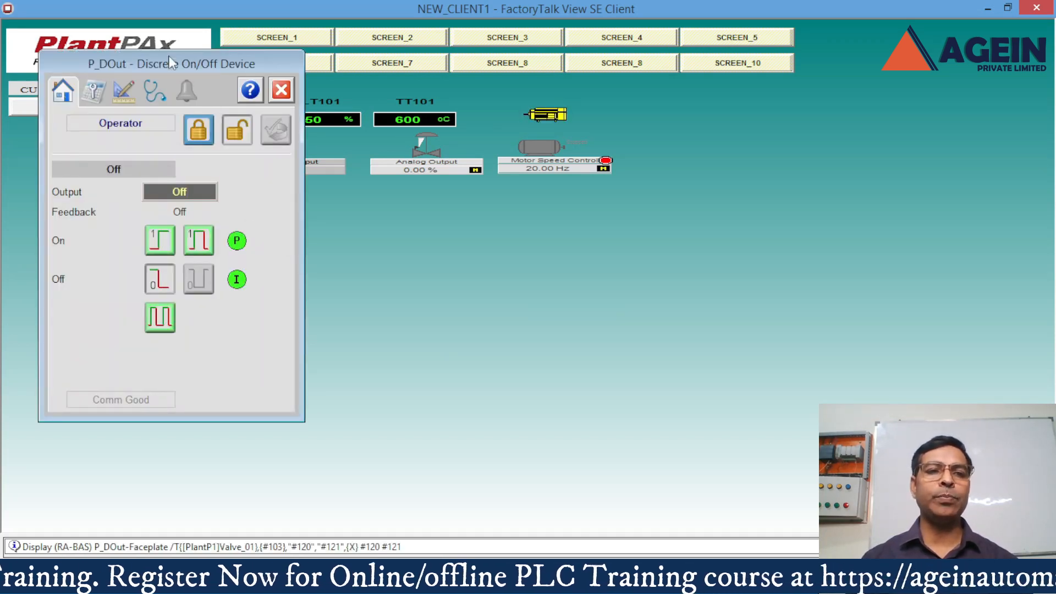
{"action": "left_click_drag", "start_coordinate": [167, 62], "coordinate": [355, 148]}
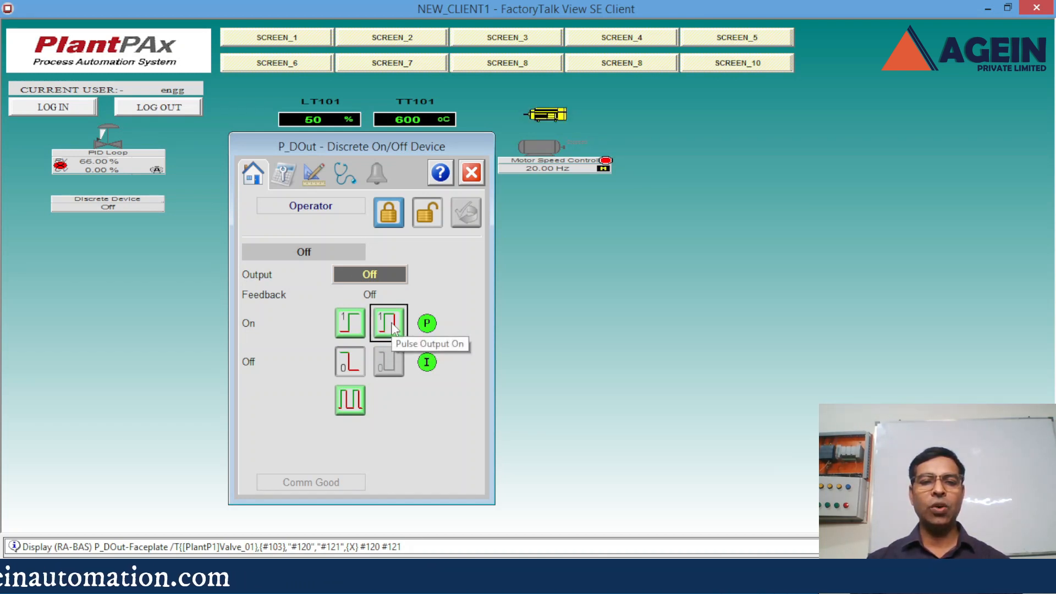
Step: Test the faceplate's Pulse Output On and Turn Output On commands, checking the Valve_01 P_DOut block in Logix Designer
{"action": "left_click", "coordinate": [392, 325]}
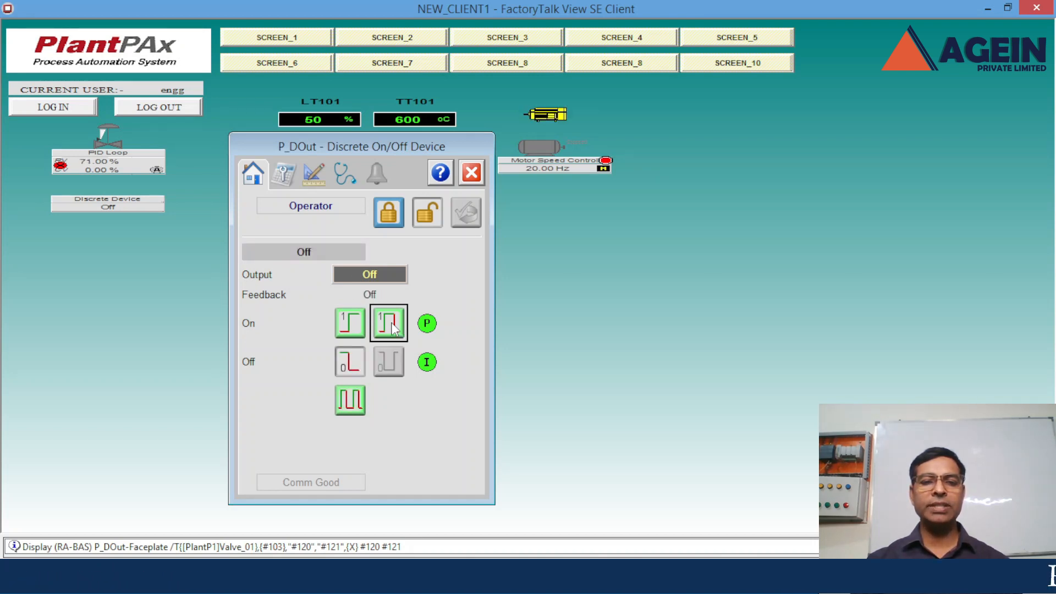
{"action": "left_click", "coordinate": [391, 323]}
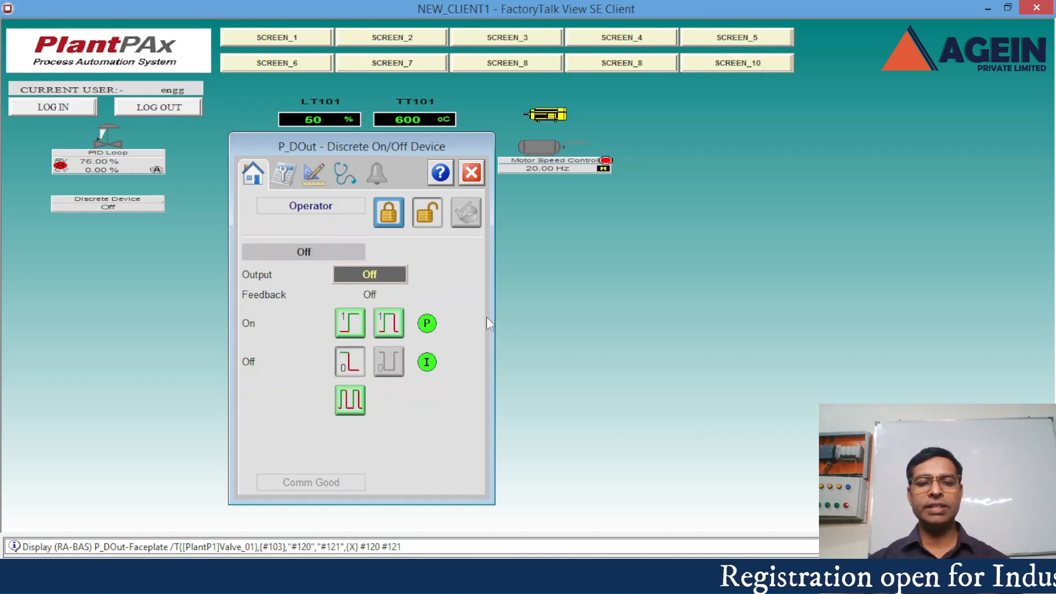
{"action": "left_click", "coordinate": [349, 325]}
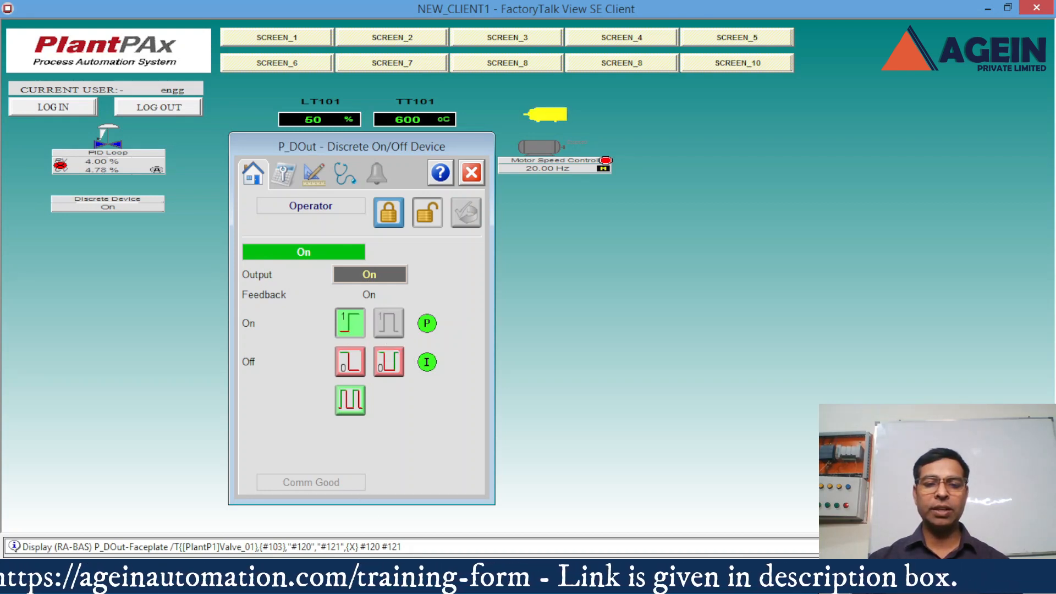
{"action": "key", "text": "alt+Tab"}
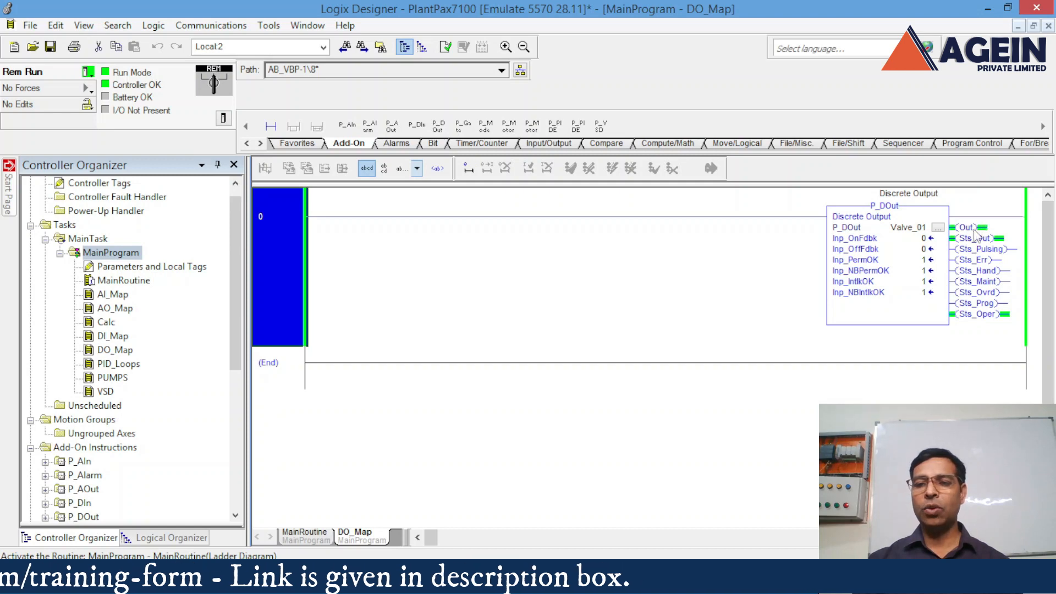
{"action": "key", "text": "alt+Tab"}
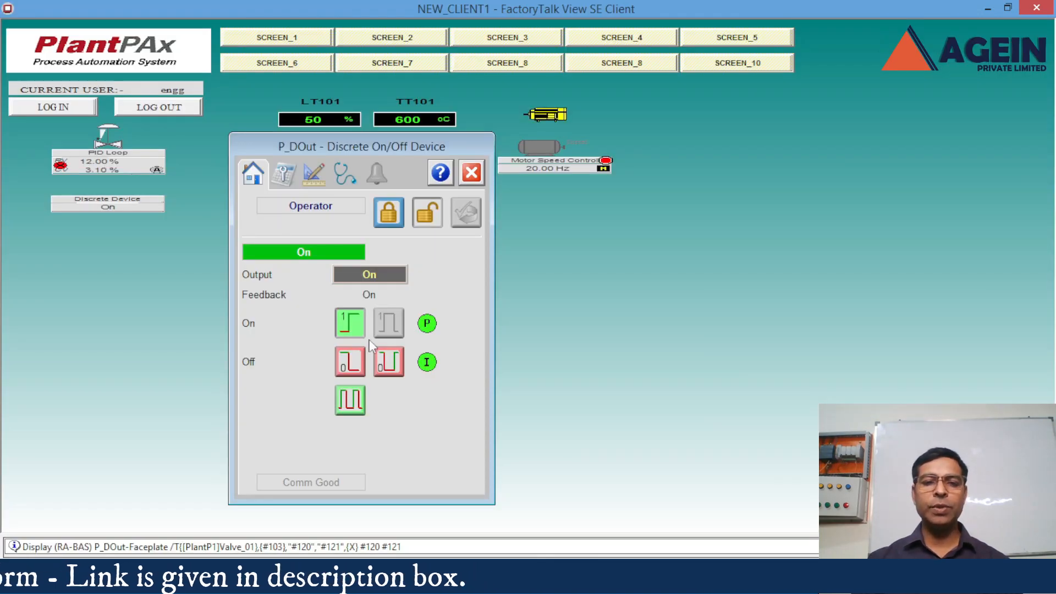
Step: Turn the discrete output off and check the Valve_01 block's output status in Logix Designer
{"action": "left_click", "coordinate": [352, 362]}
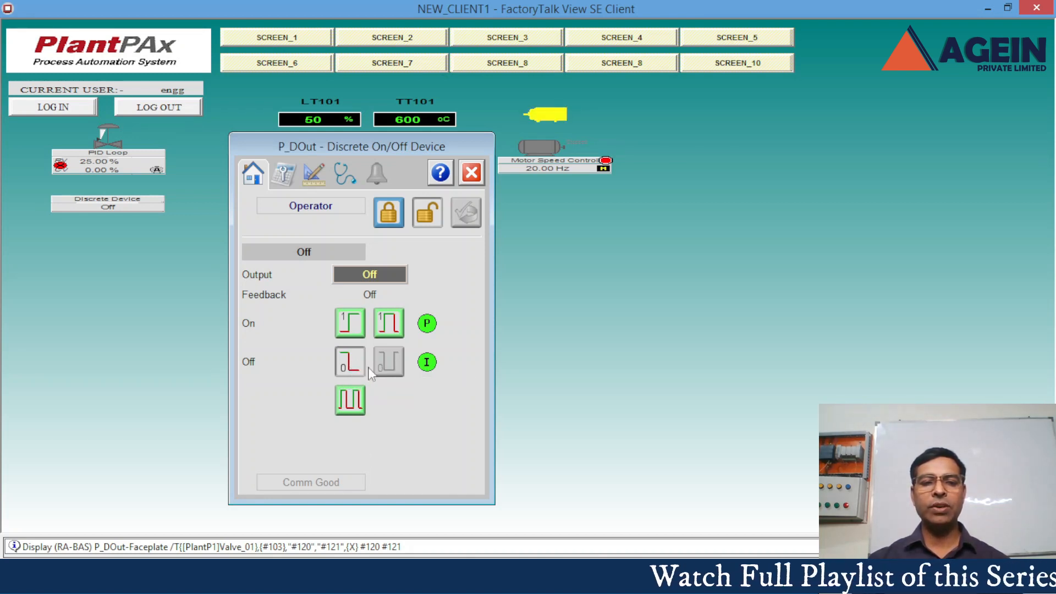
{"action": "left_click", "coordinate": [363, 578]}
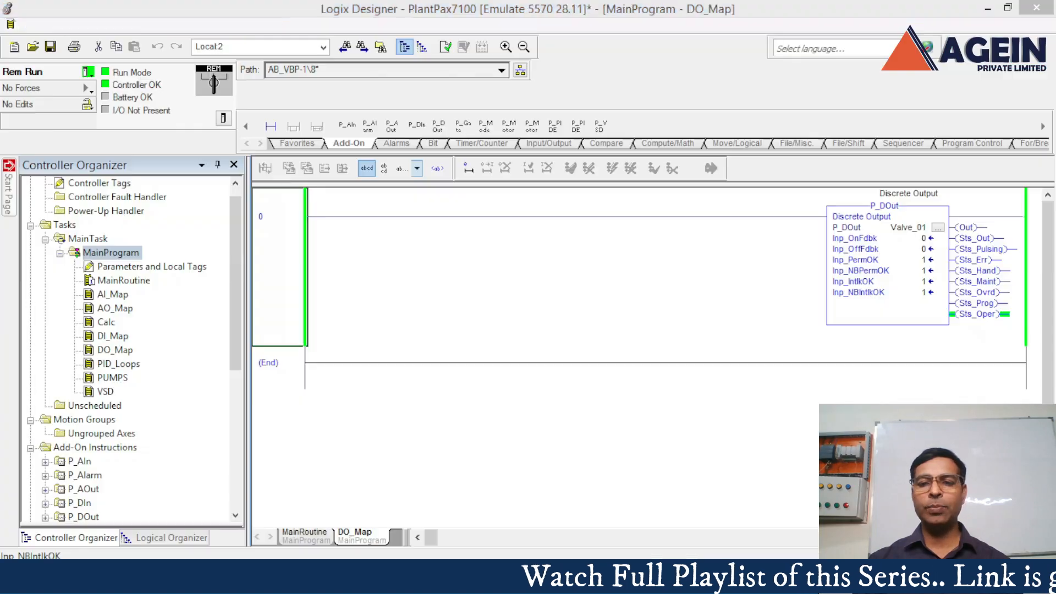
{"action": "left_click", "coordinate": [597, 577]}
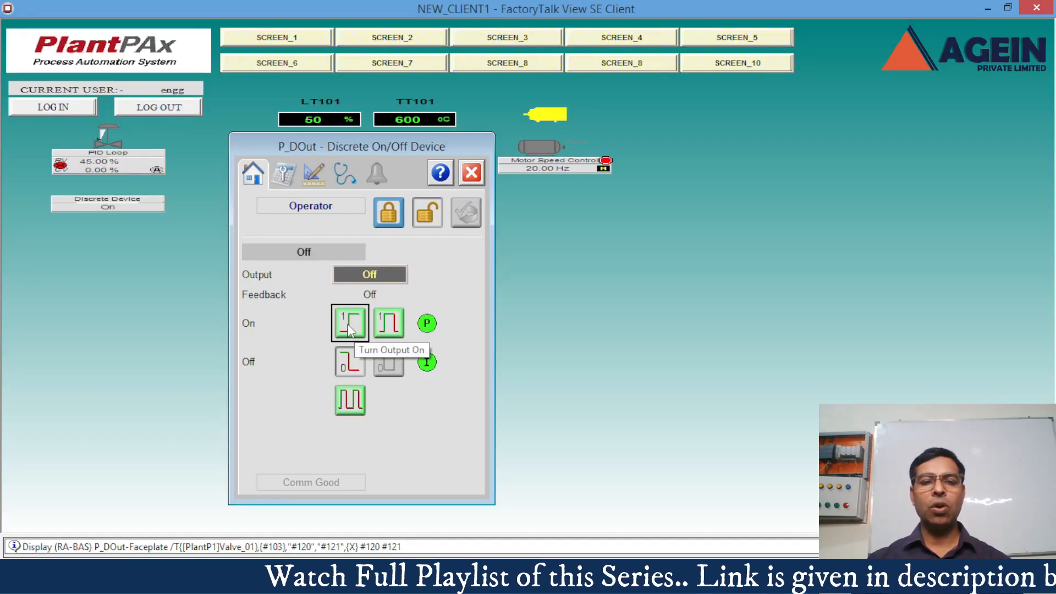
Step: Turn the output on and try the pulse-off and continuous-pulse commands, checking the DO_Map block's pulsing status in Logix Designer
{"action": "left_click", "coordinate": [348, 327]}
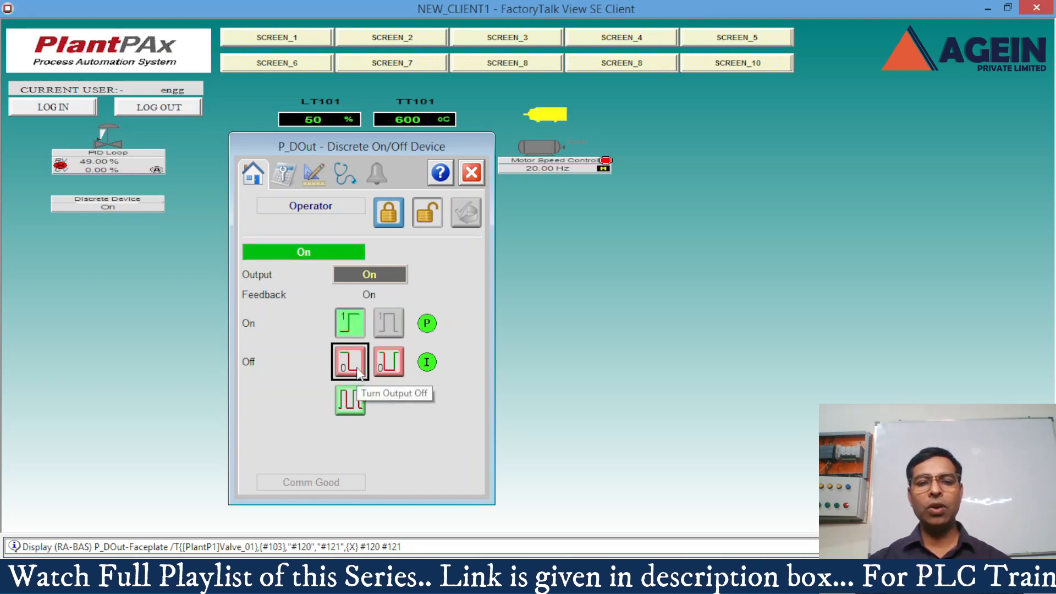
{"action": "left_click", "coordinate": [401, 358]}
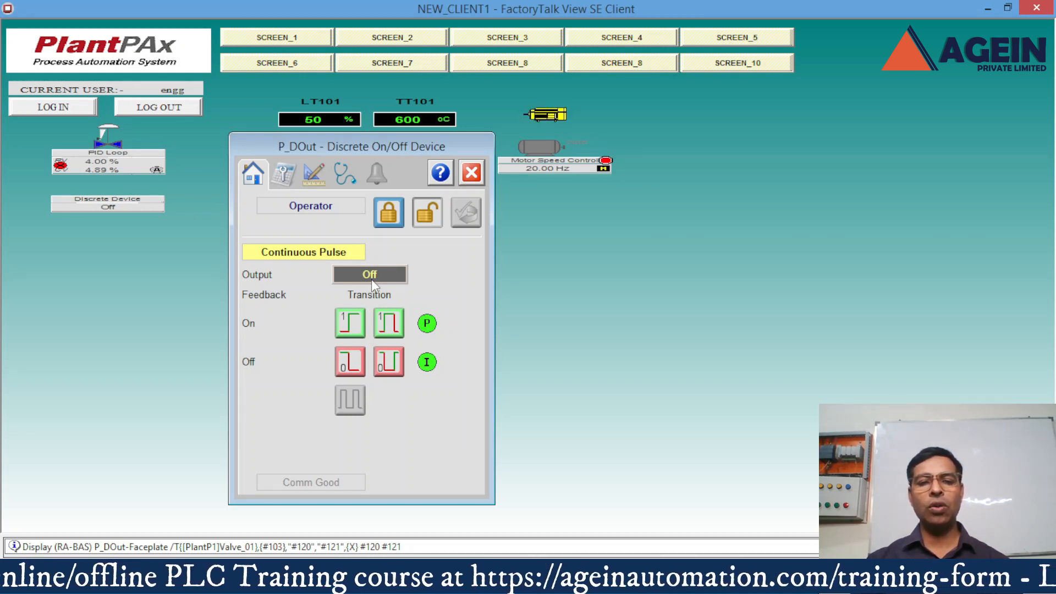
{"action": "left_click", "coordinate": [457, 581]}
{"action": "left_click", "coordinate": [545, 506]}
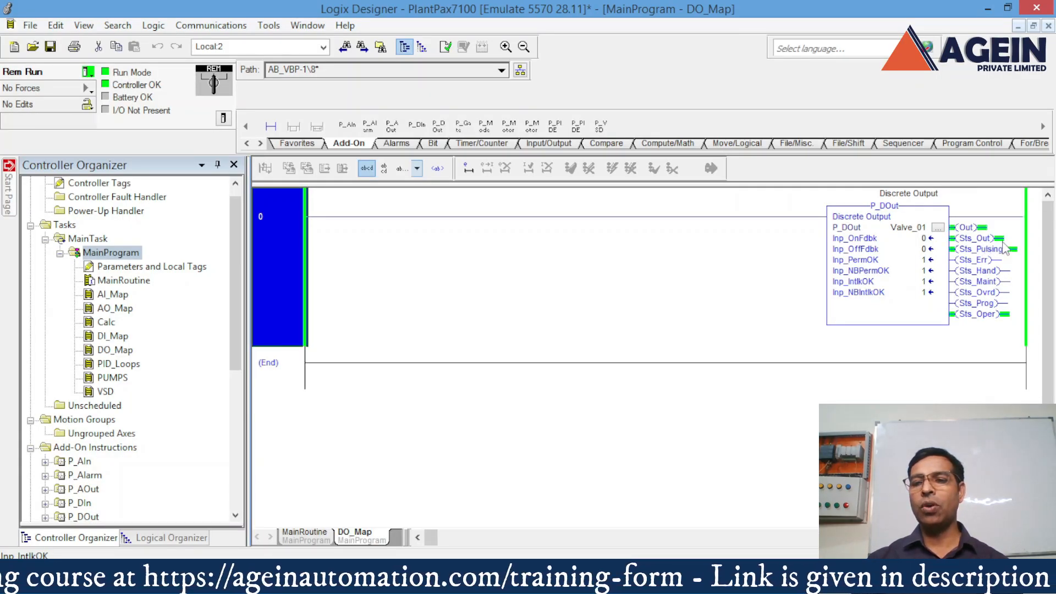
{"action": "left_click", "coordinate": [487, 581]}
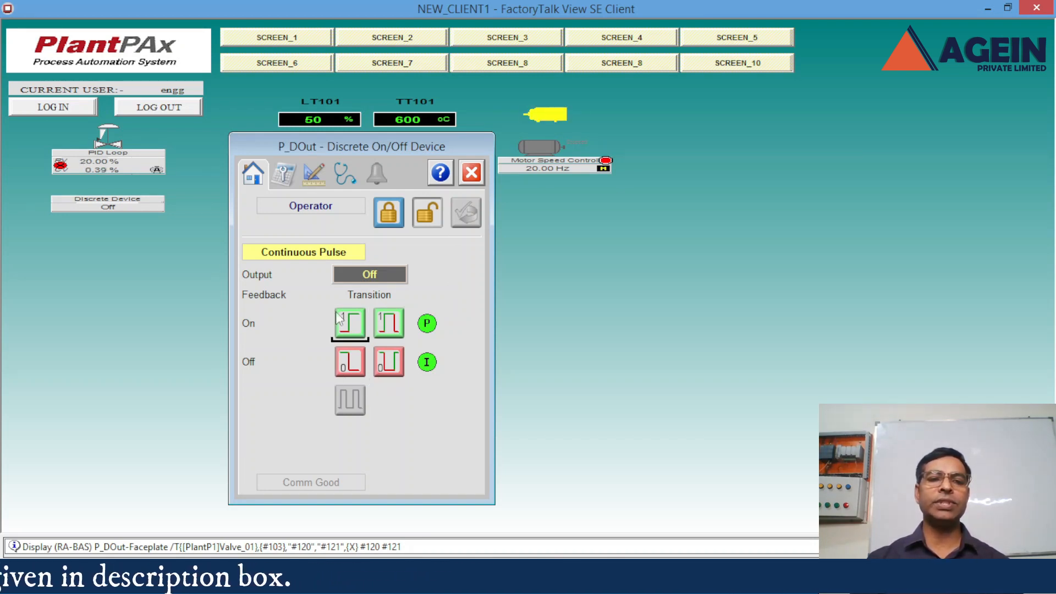
Step: Examine both maintenance pages and all three engineering pages of the P_DOut faceplate, covering mode, timing, text, feedback and fault settings
{"action": "left_click", "coordinate": [284, 174]}
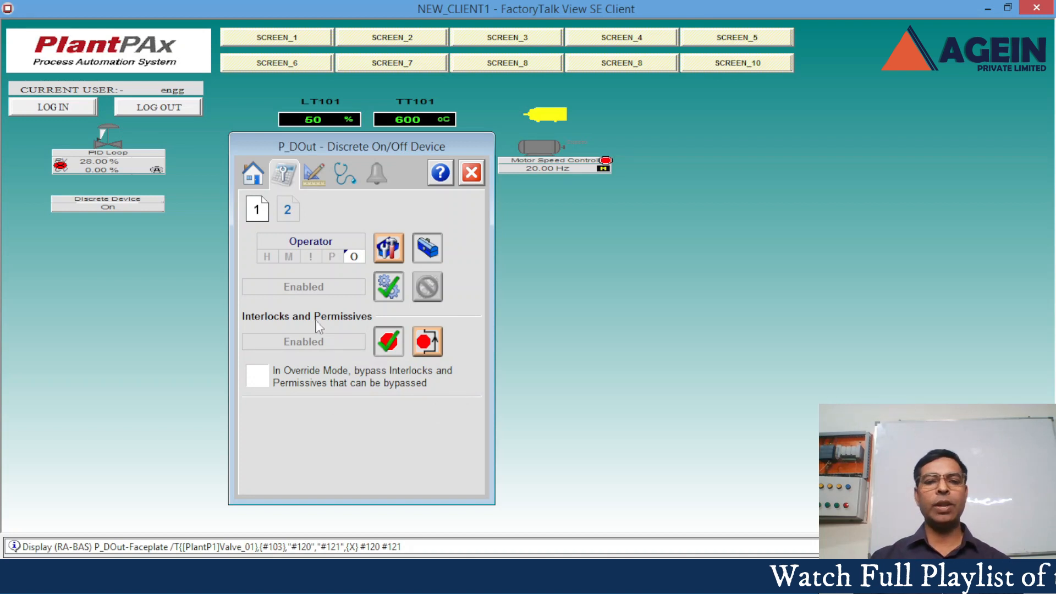
{"action": "left_click", "coordinate": [291, 212]}
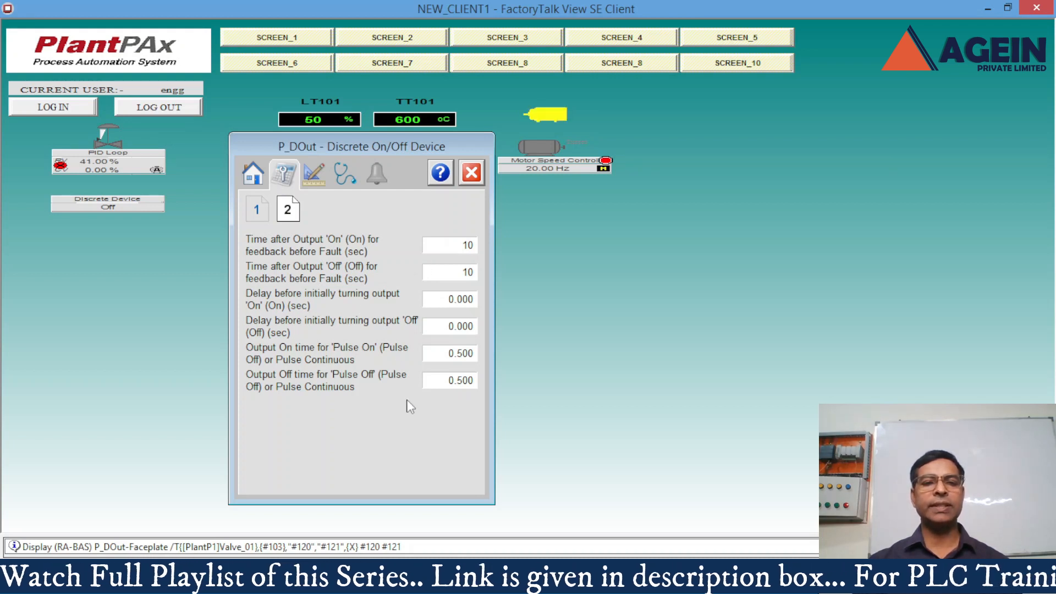
{"action": "left_click", "coordinate": [314, 182]}
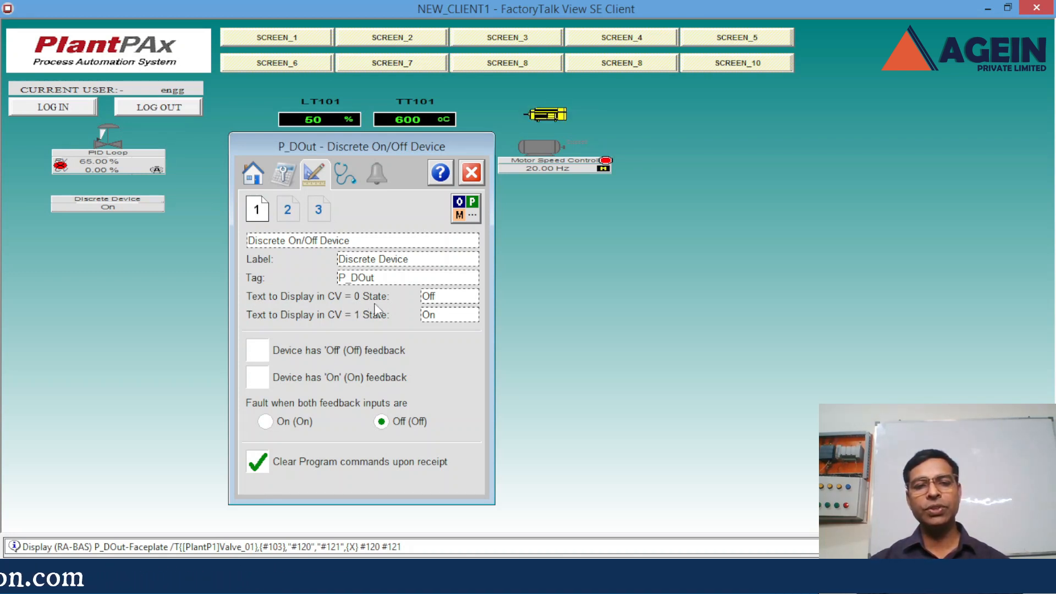
{"action": "left_click", "coordinate": [432, 299]}
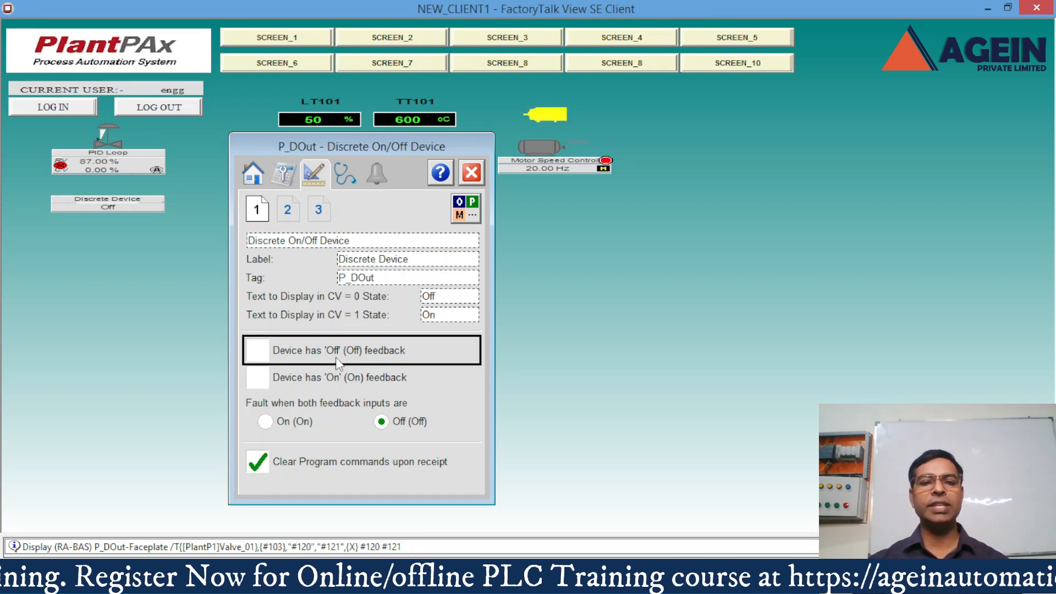
{"action": "left_click", "coordinate": [287, 210]}
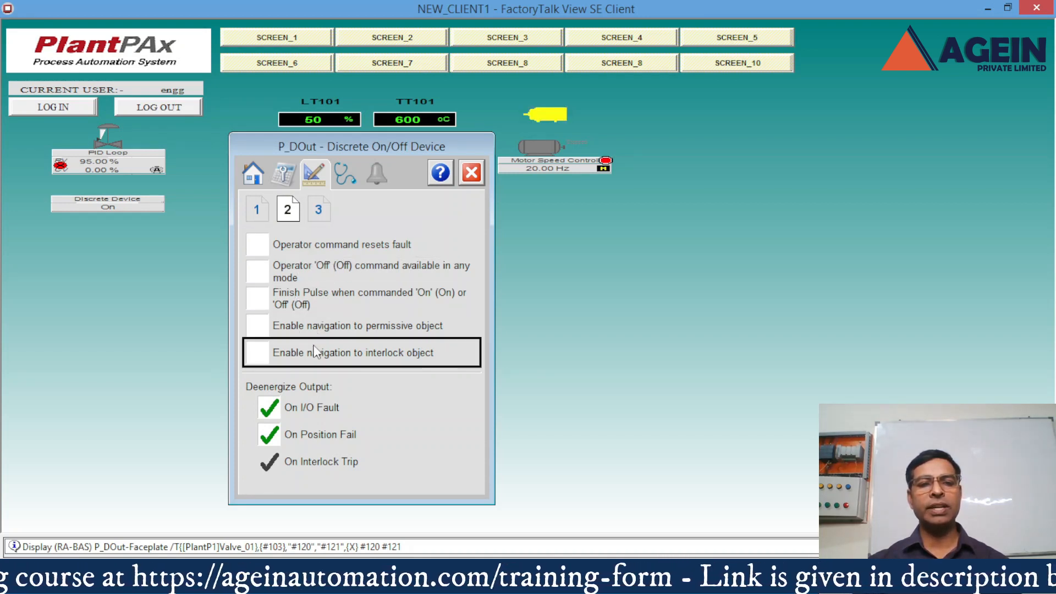
{"action": "left_click", "coordinate": [319, 212]}
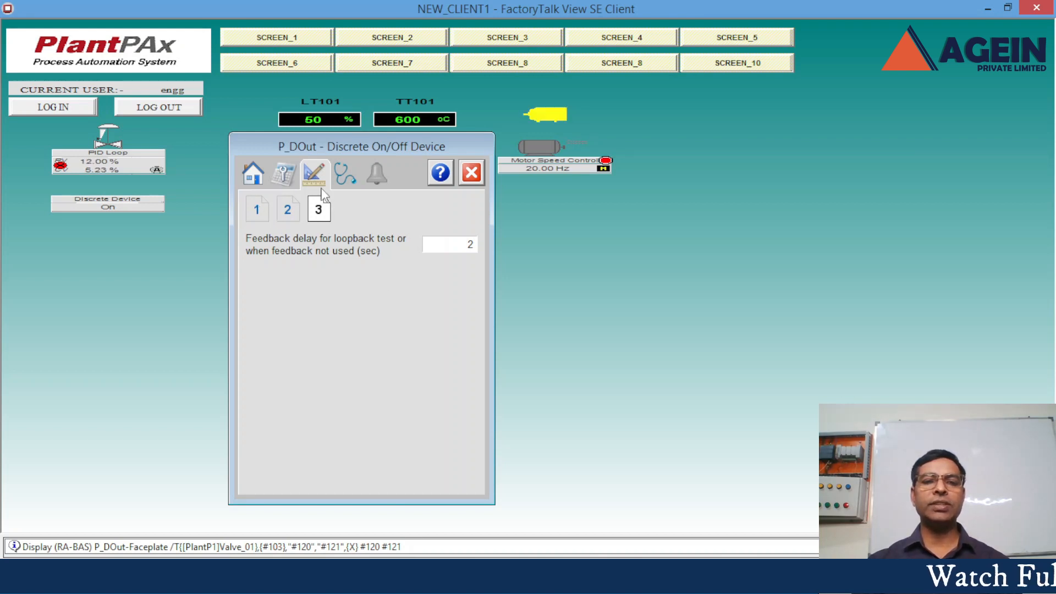
Step: Examine the faceplate's device-not-ready reasons, alarms and help pages, and return to the operator controls
{"action": "left_click", "coordinate": [338, 170]}
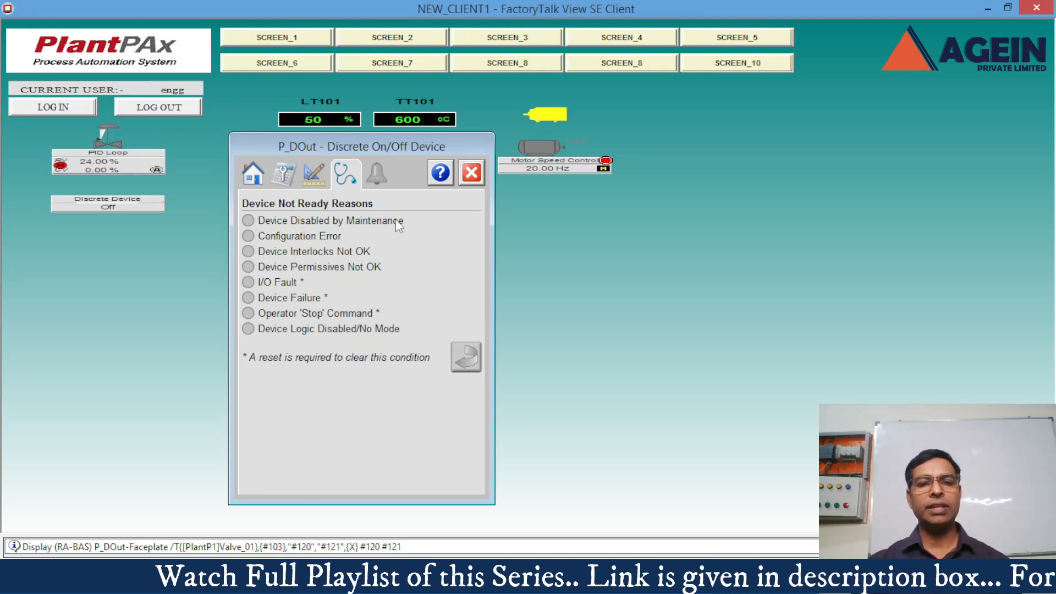
{"action": "left_click", "coordinate": [379, 176]}
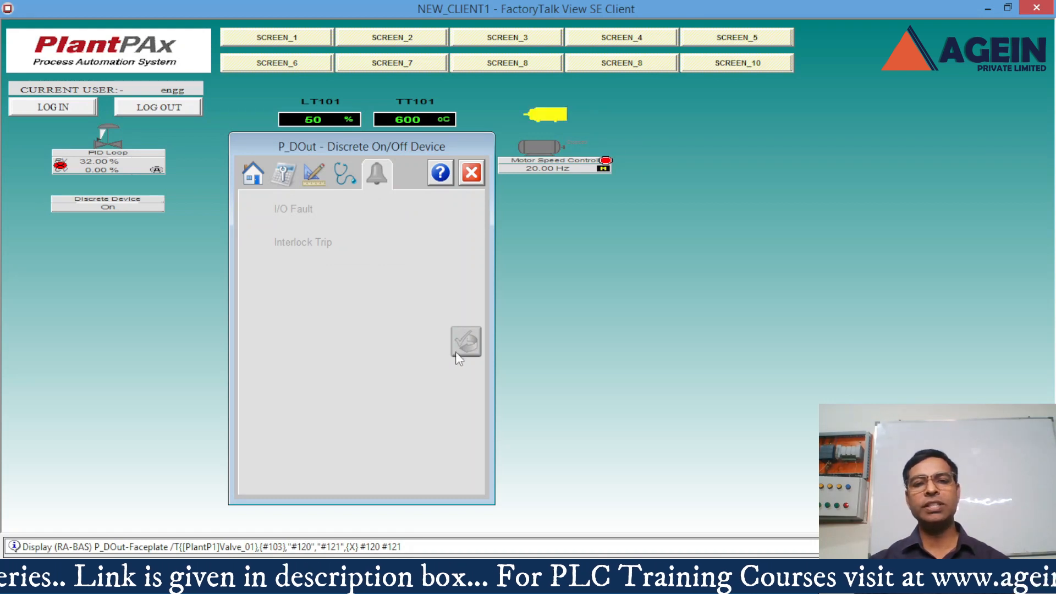
{"action": "left_click", "coordinate": [447, 175]}
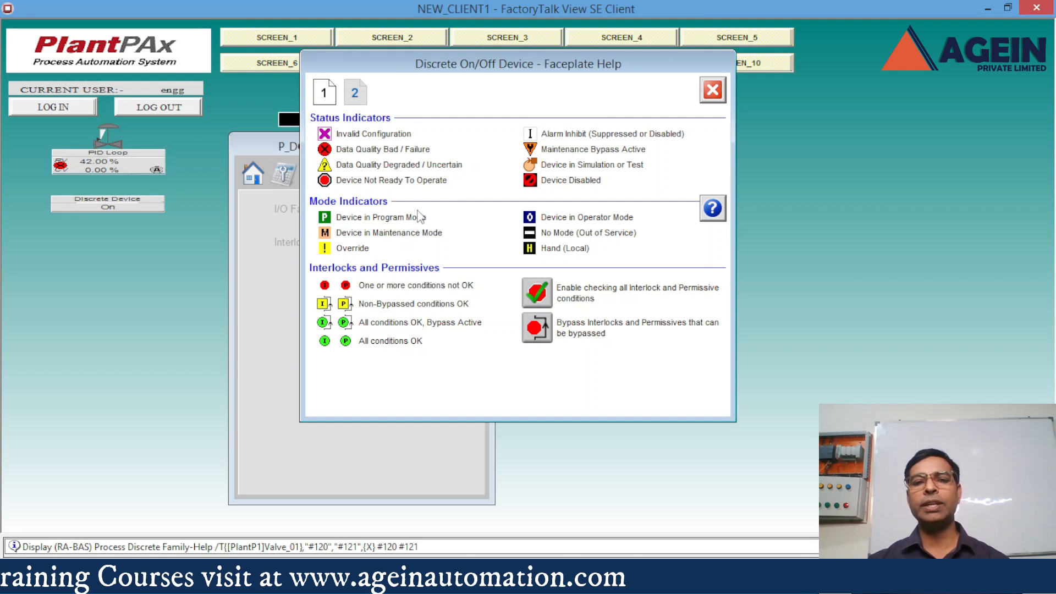
{"action": "left_click", "coordinate": [354, 93]}
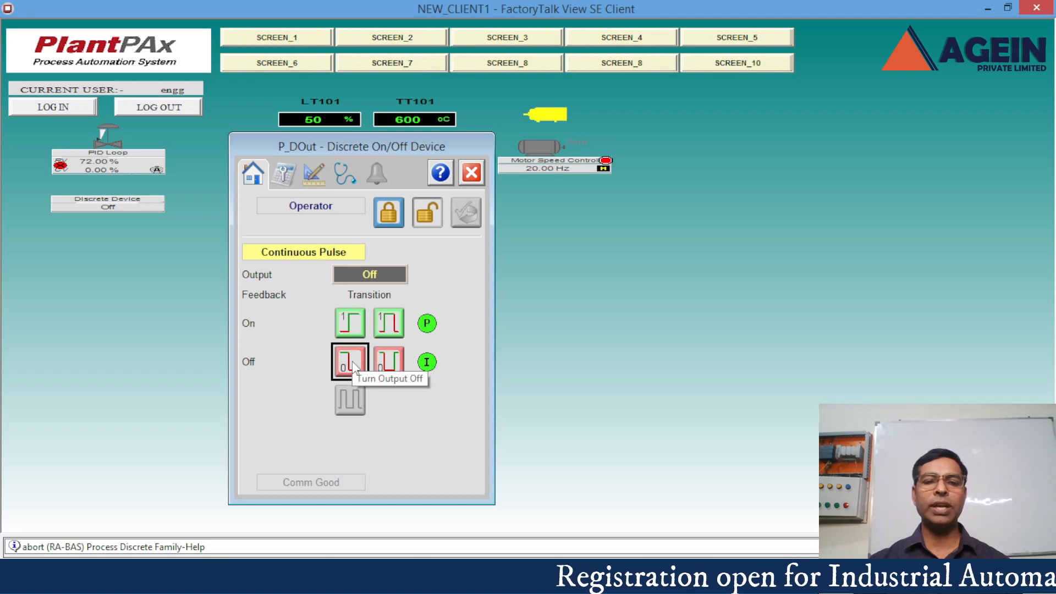
{"action": "left_click", "coordinate": [400, 324]}
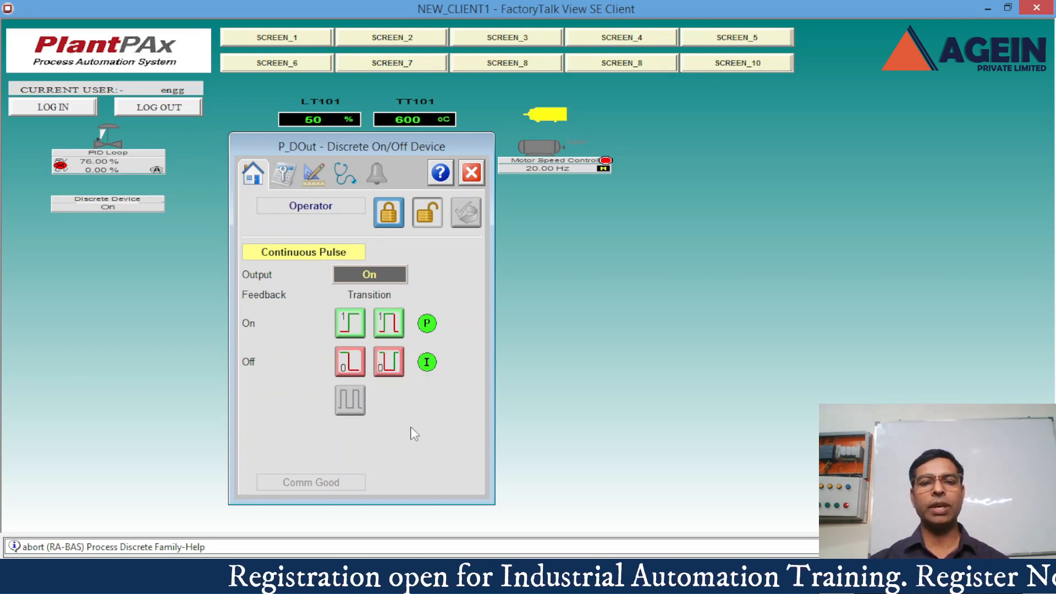